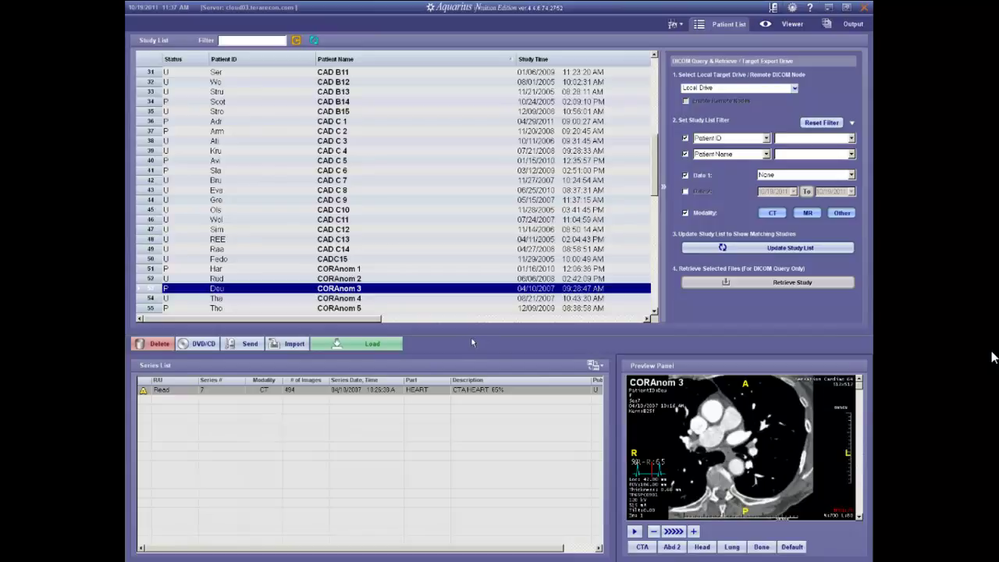
Load the CORAnom 3 study in the Cardiac workflow, discarding the previous case's unsaved scene.
click(361, 346)
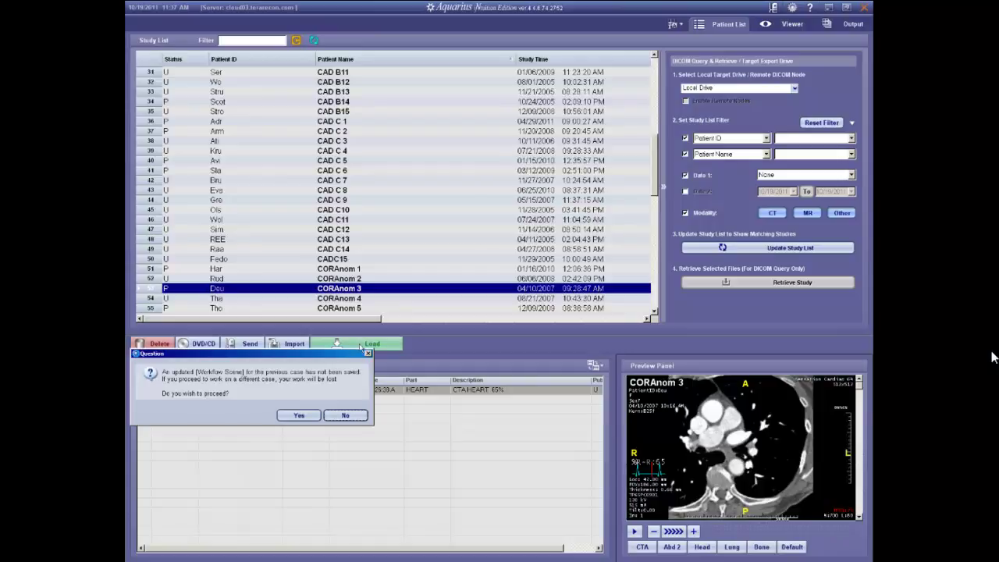
click(301, 415)
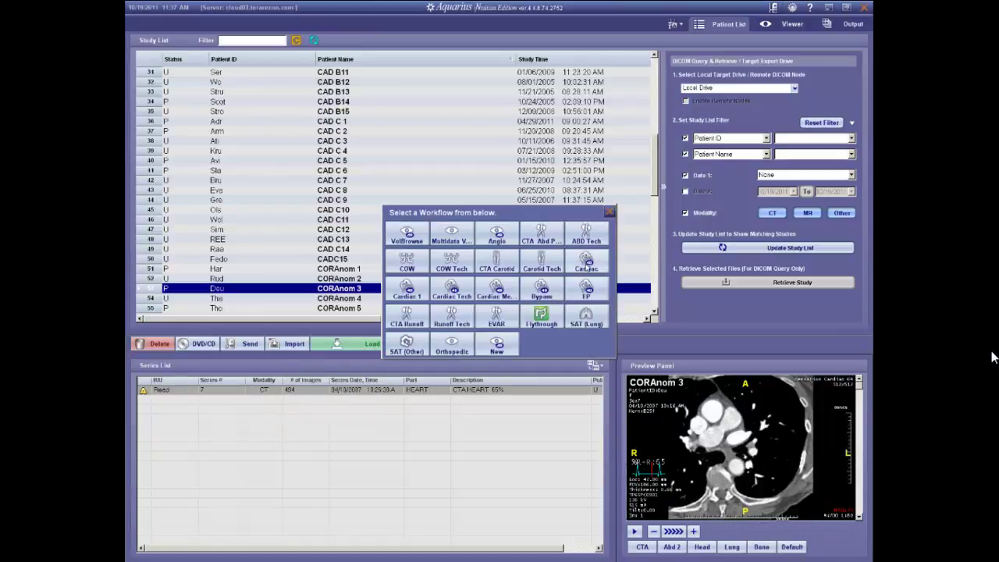
click(587, 262)
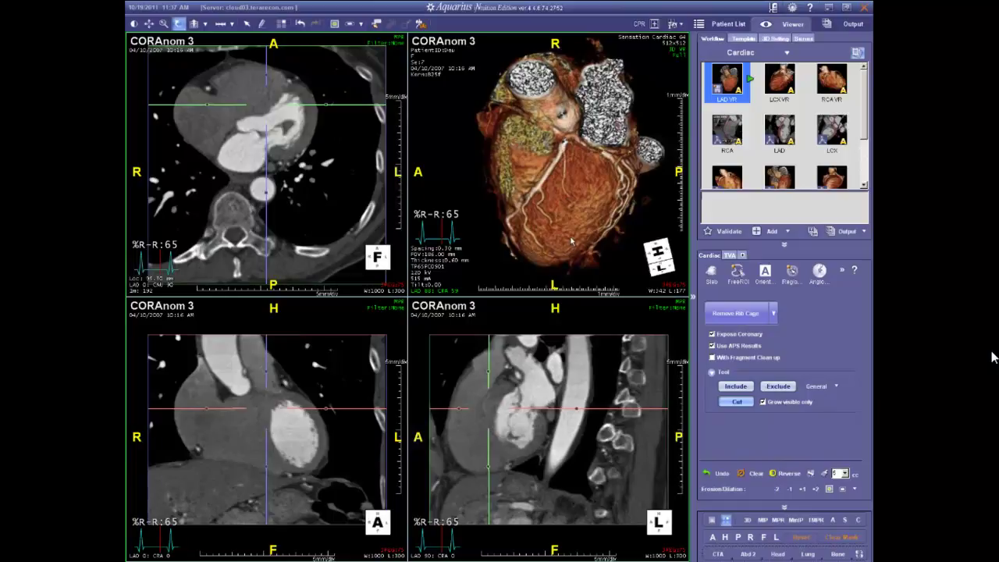
Inspect the 3D heart views and validate the LAD VR, LCX VR and RCA VR scenes.
drag(574, 244, 571, 240)
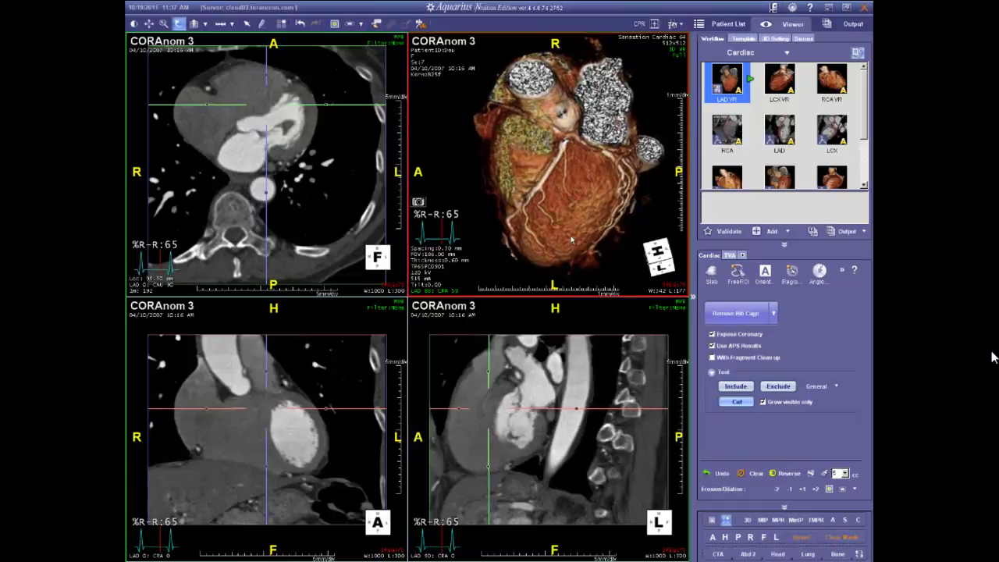
click(726, 232)
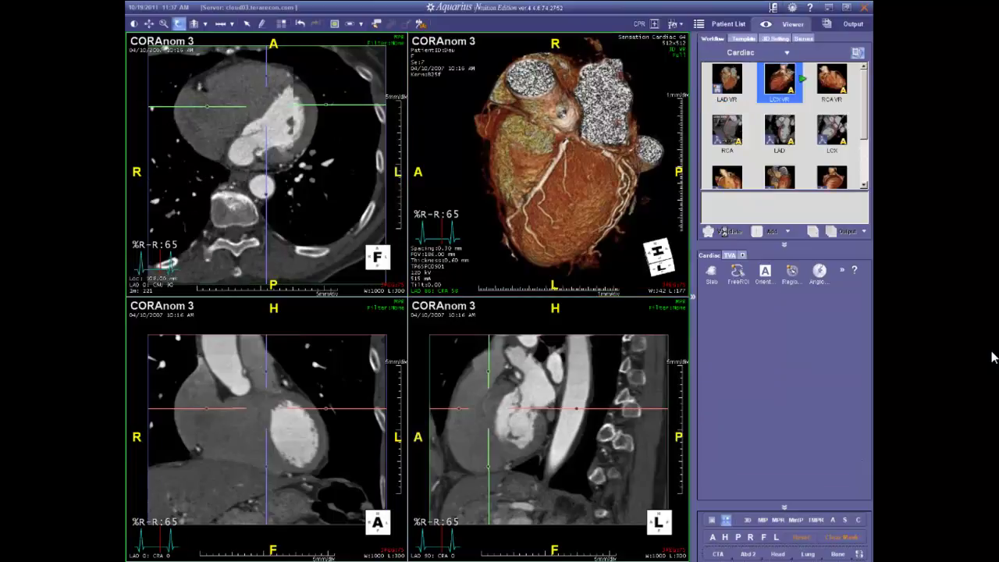
double_click(574, 211)
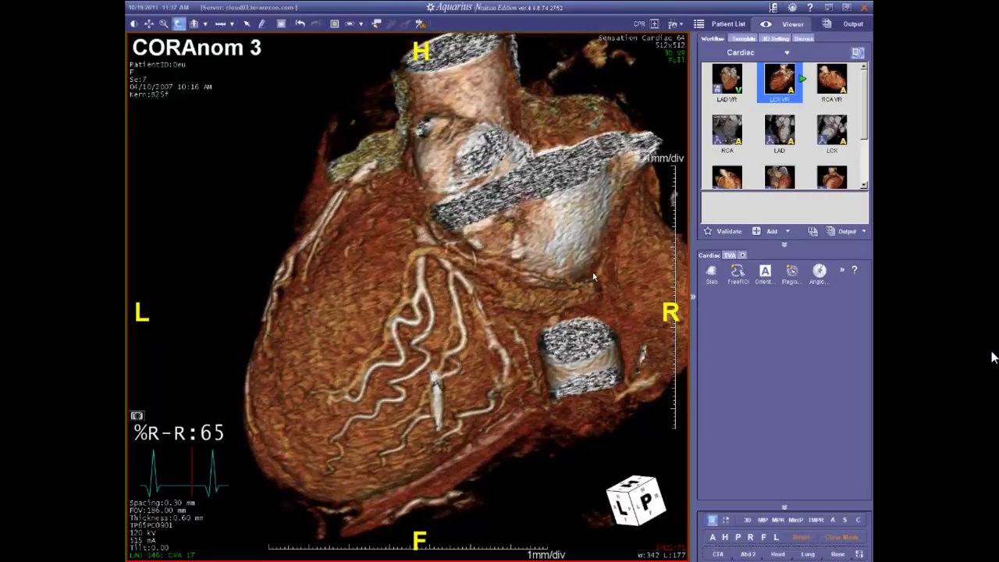
click(730, 233)
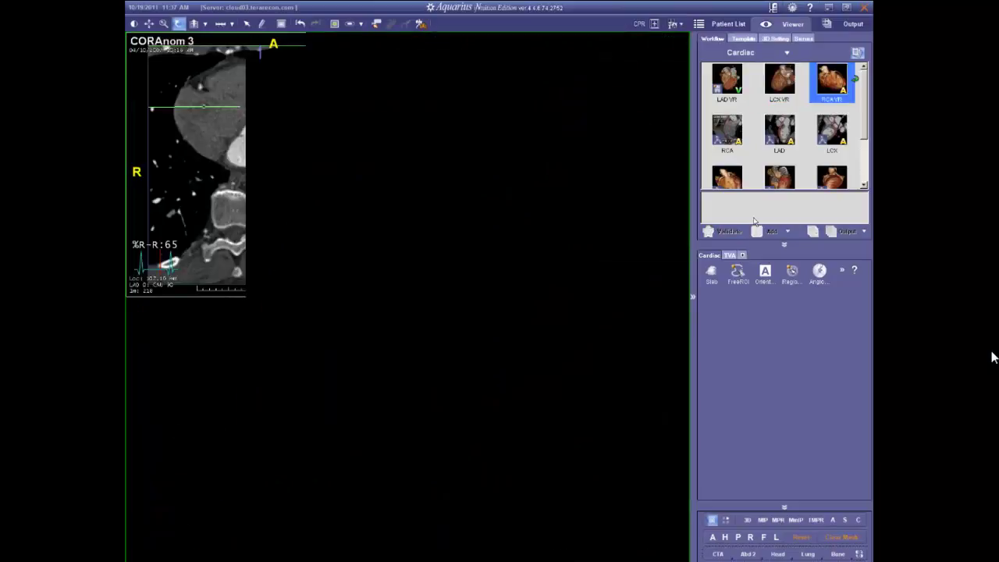
click(729, 231)
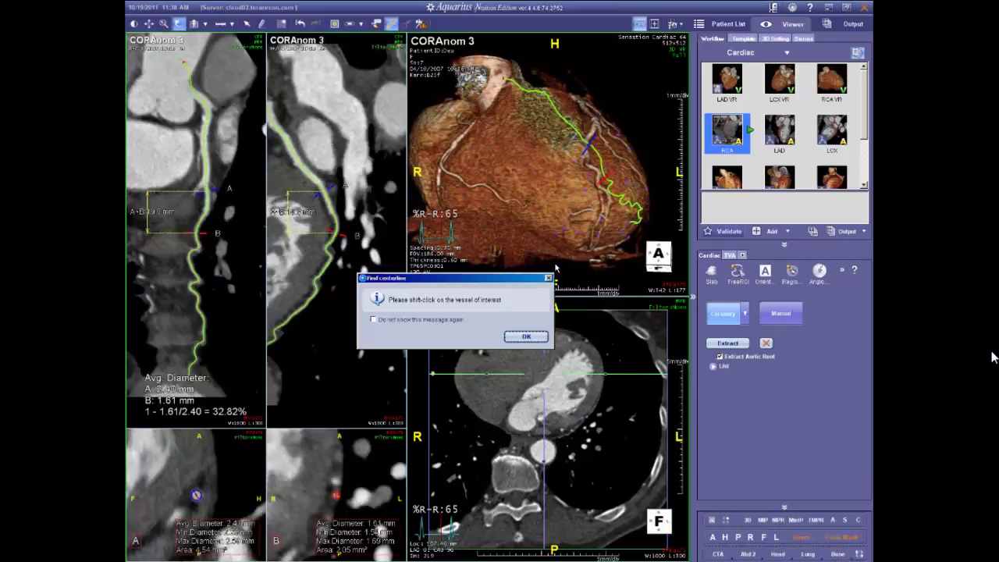
Dismiss the centerline notice, orient the 3D heart and pick the right coronary artery as the vessel of interest.
click(526, 337)
drag(452, 160, 484, 141)
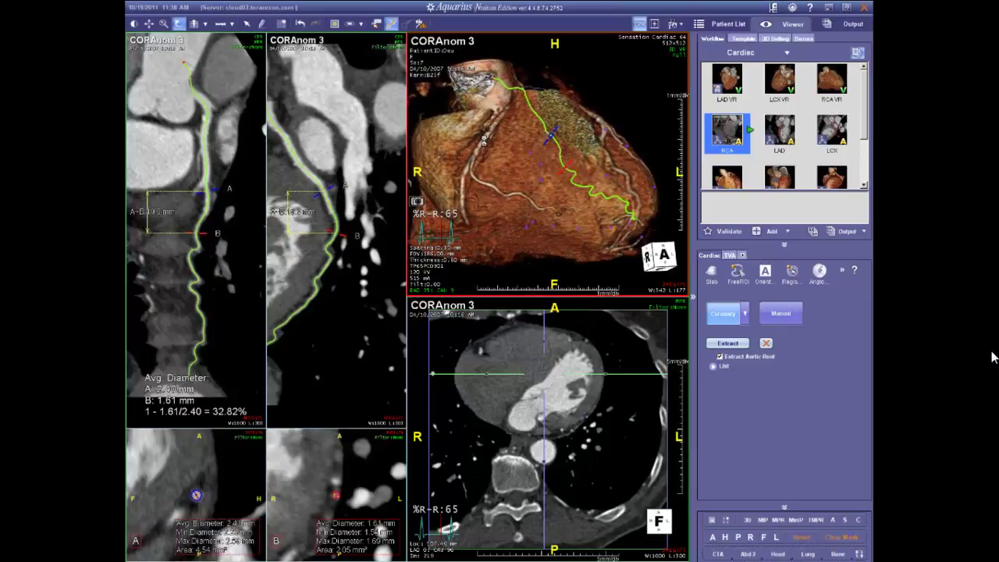
click(499, 168)
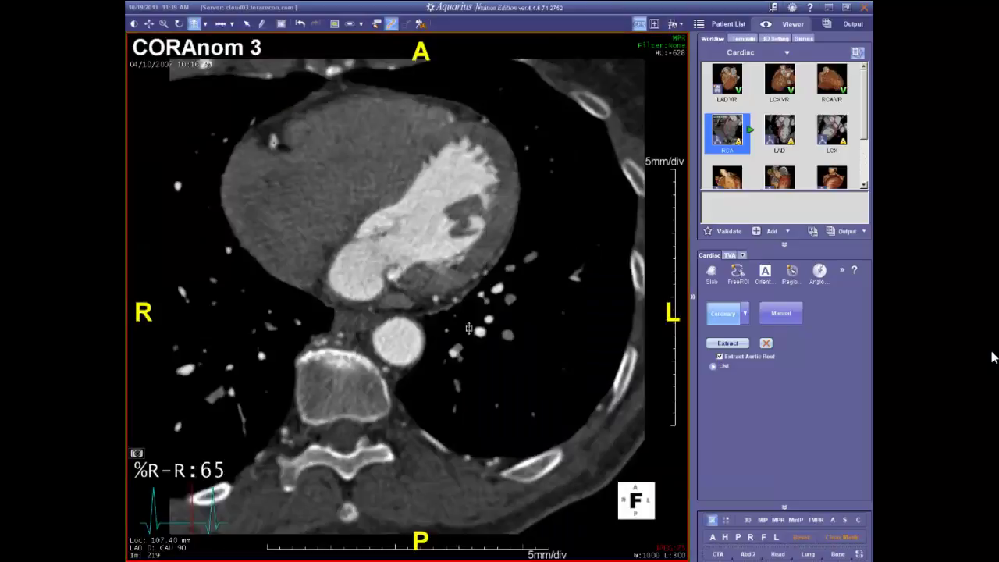
Examine the enlarged axial slices from the ventricles up to the aortic root to trace the coronary origins.
scroll(471, 336, down, 3)
scroll(471, 344, down, 5)
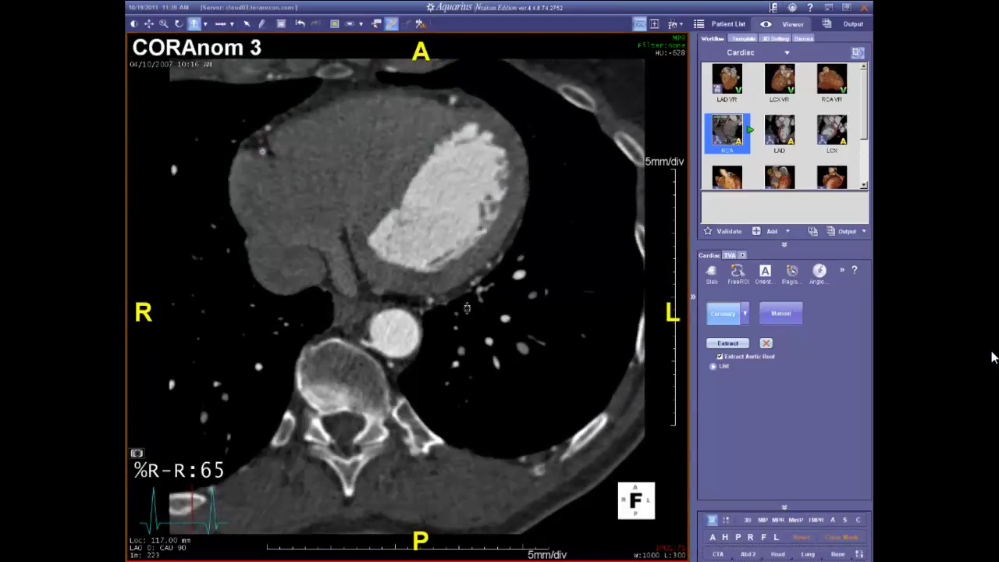
scroll(467, 308, up, 6)
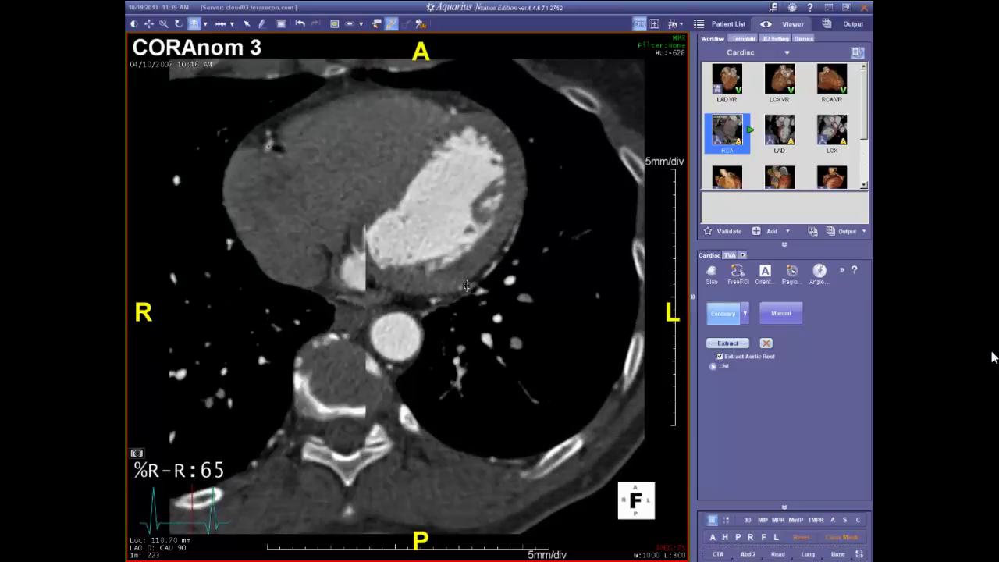
scroll(466, 285, up, 6)
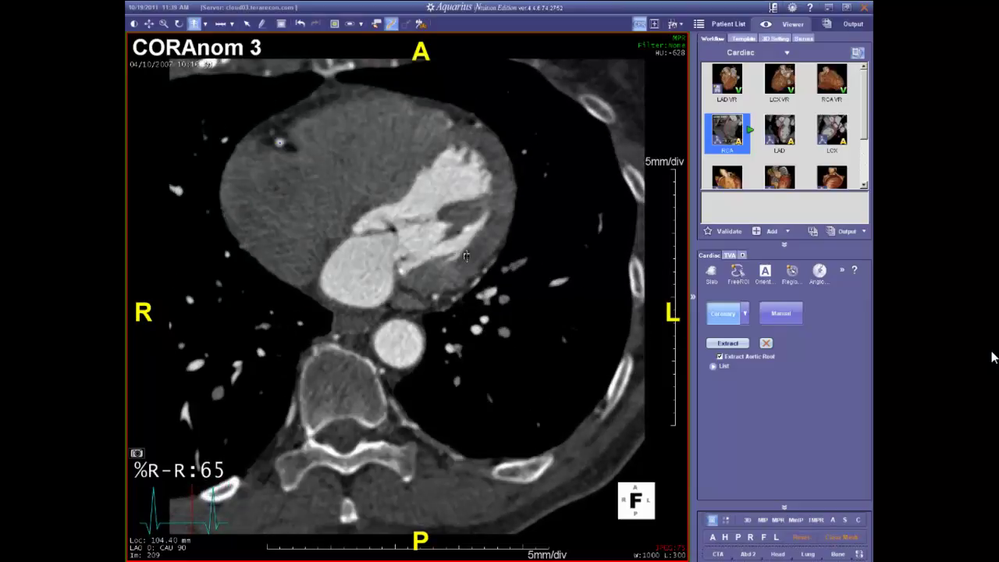
scroll(466, 256, up, 20)
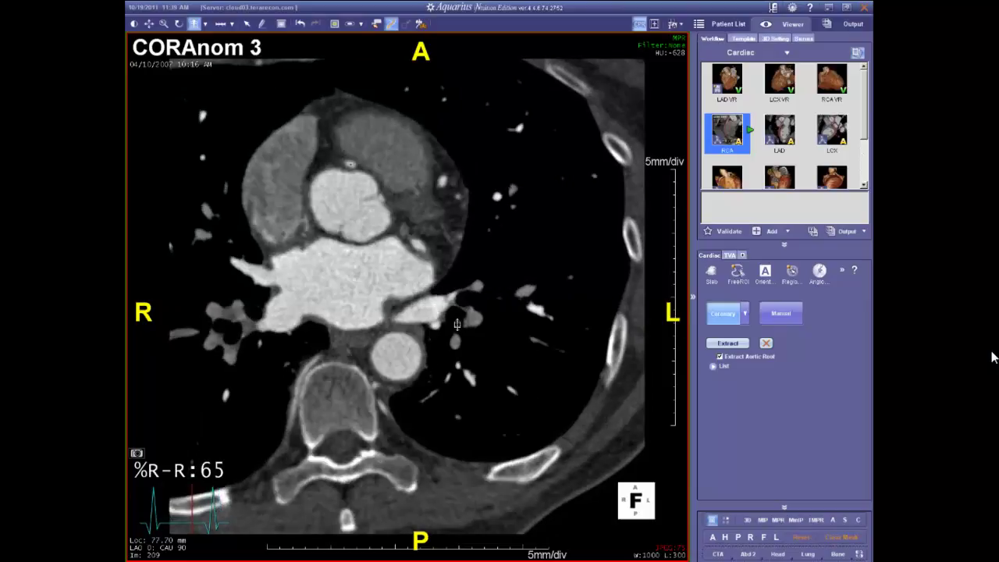
scroll(458, 324, up, 12)
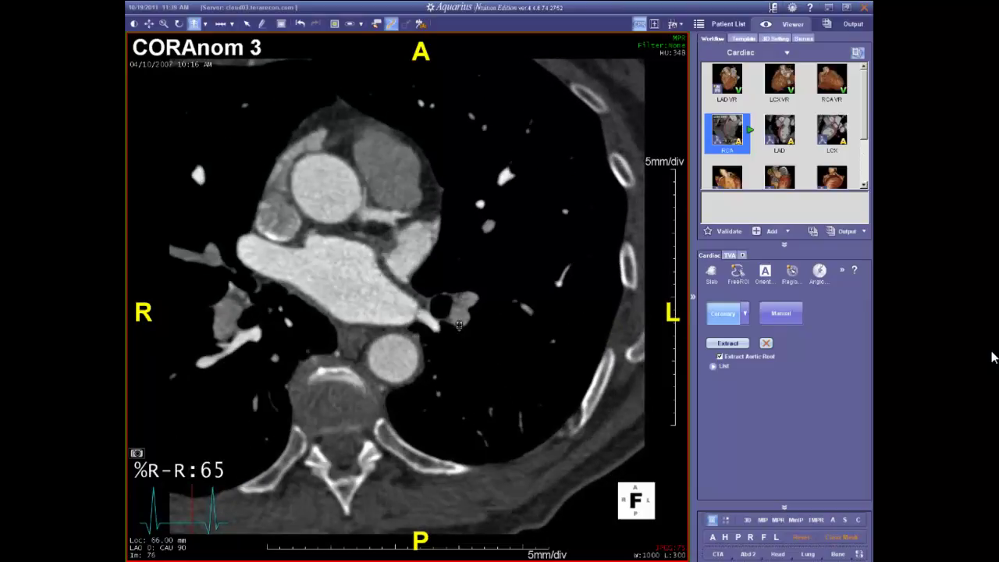
scroll(459, 326, down, 1)
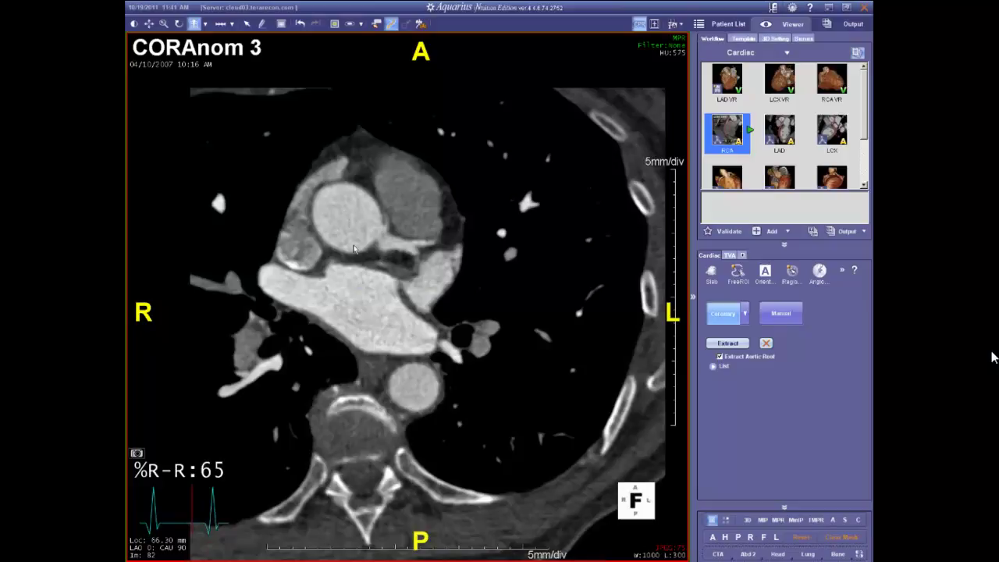
scroll(390, 264, down, 1)
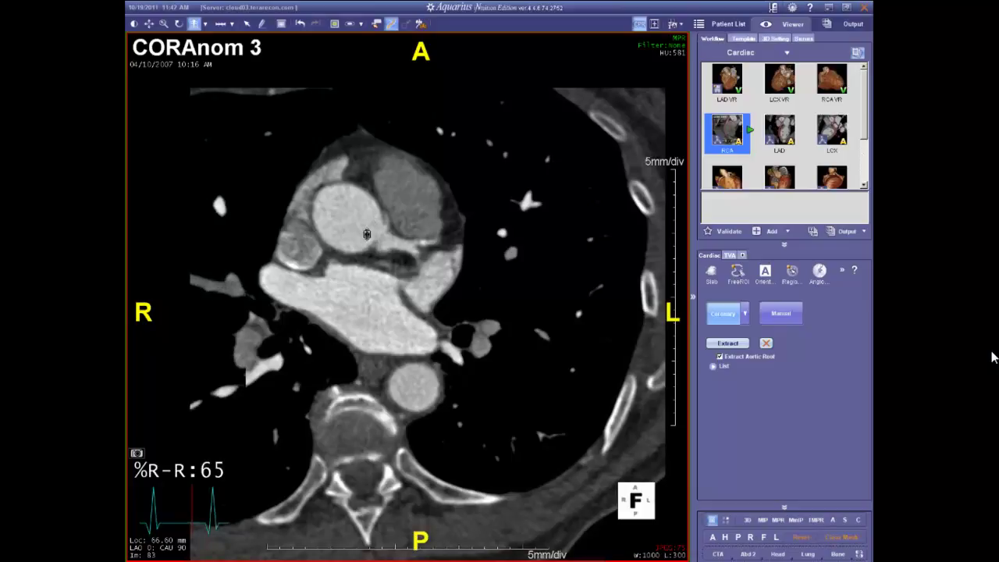
scroll(367, 234, down, 2)
scroll(367, 234, down, 5)
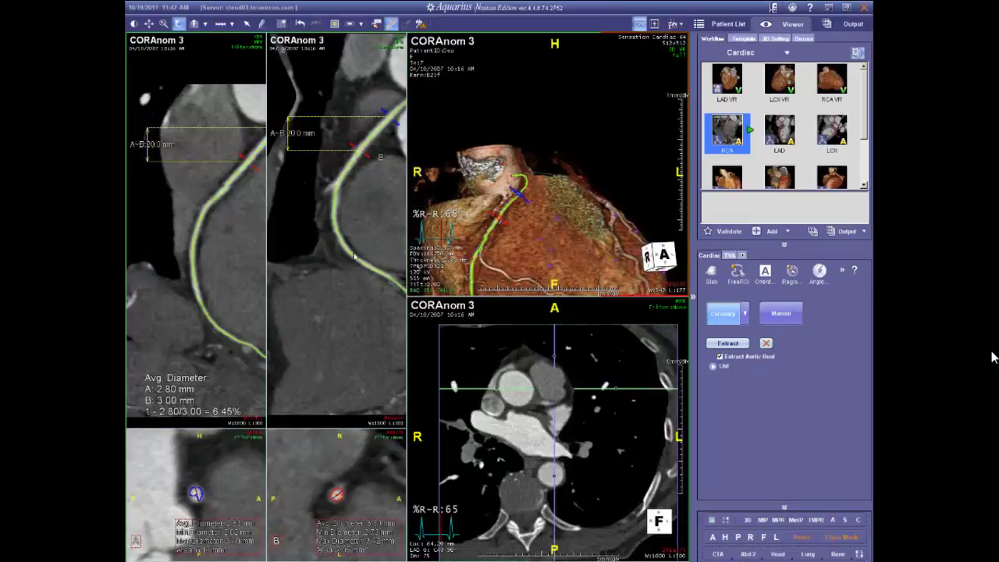
Hide the centerline and measurement overlays and rotate the RCA curved reformats to inspect the vessel's origin and course.
mouse_move(354, 257)
mouse_down()
mouse_move(319, 255)
mouse_move(360, 221)
mouse_move(333, 217)
mouse_move(375, 172)
mouse_move(381, 219)
mouse_move(356, 253)
mouse_up()
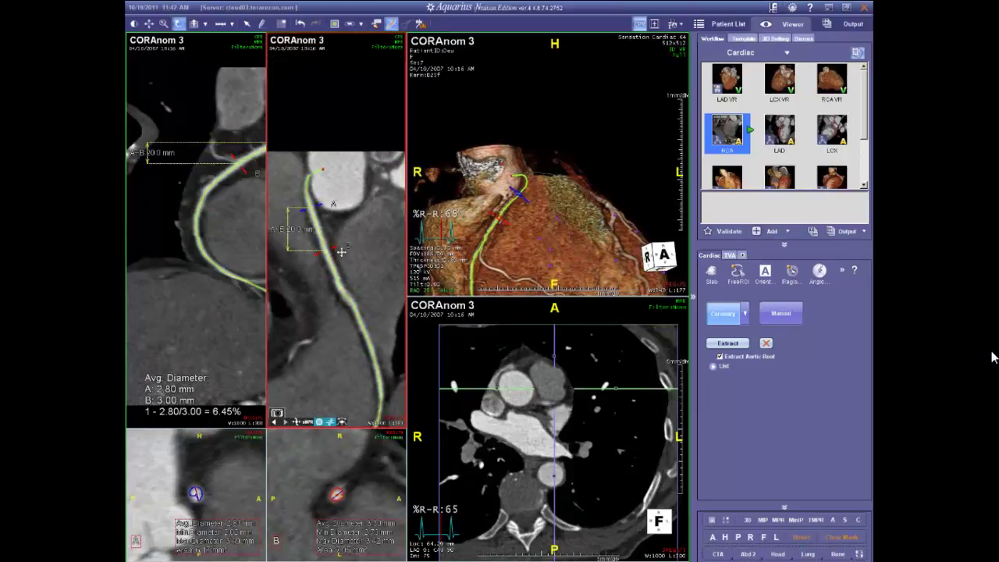
click(329, 422)
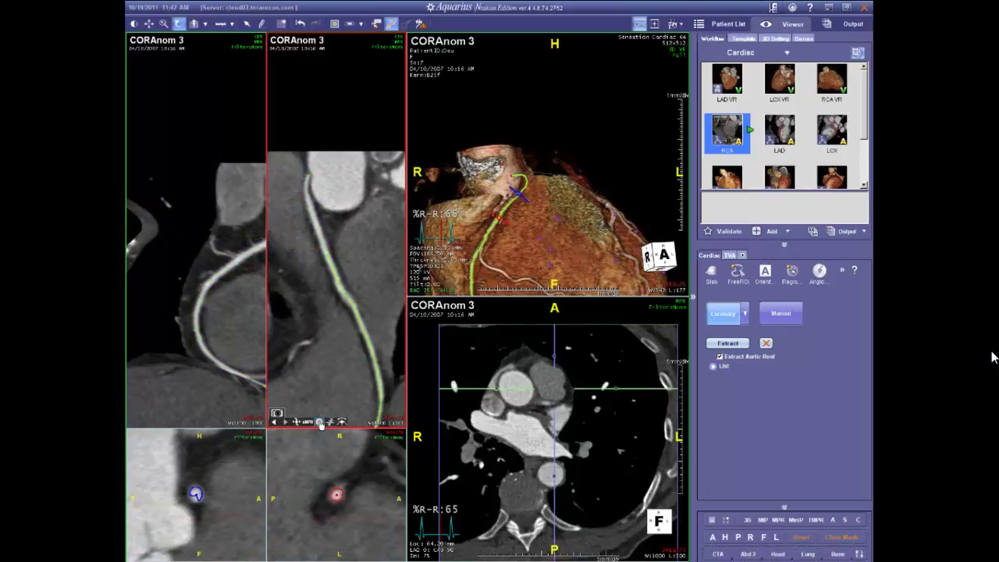
drag(312, 288, 320, 349)
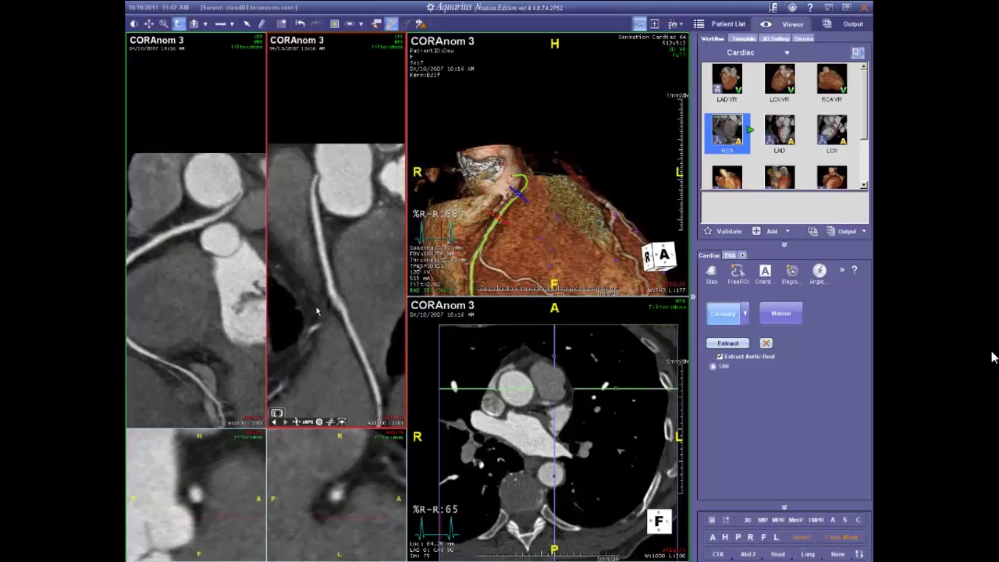
drag(311, 278, 339, 371)
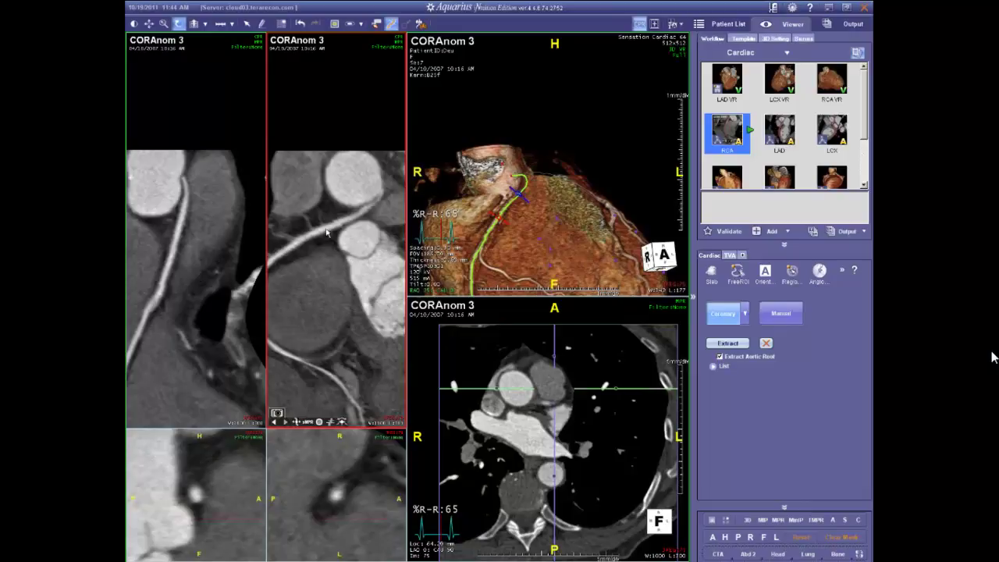
Return to the patient list and load the CAD C 1 study in the Cardiac workflow, discarding the unsaved scene.
click(718, 26)
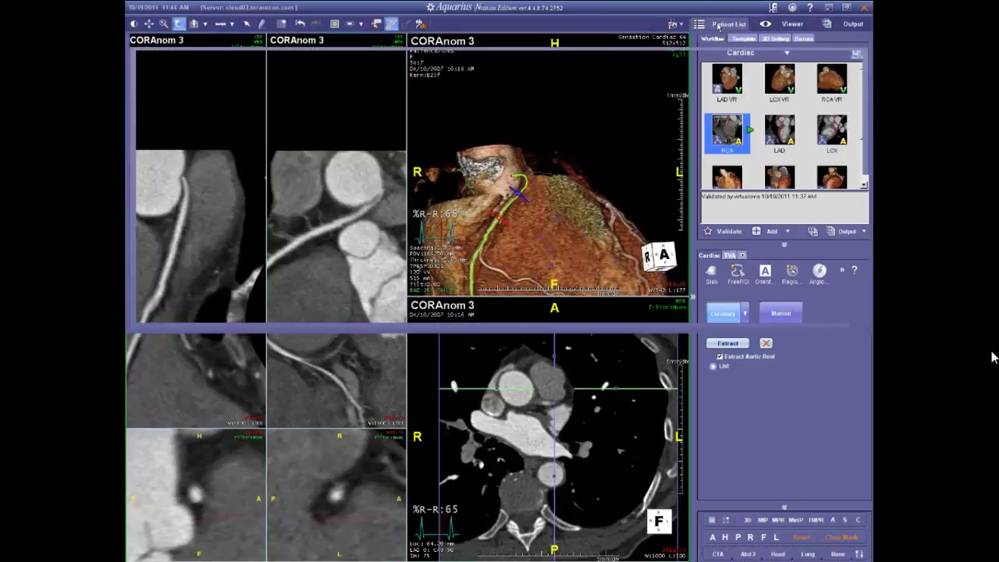
scroll(657, 187, down, 5)
scroll(658, 195, up, 2)
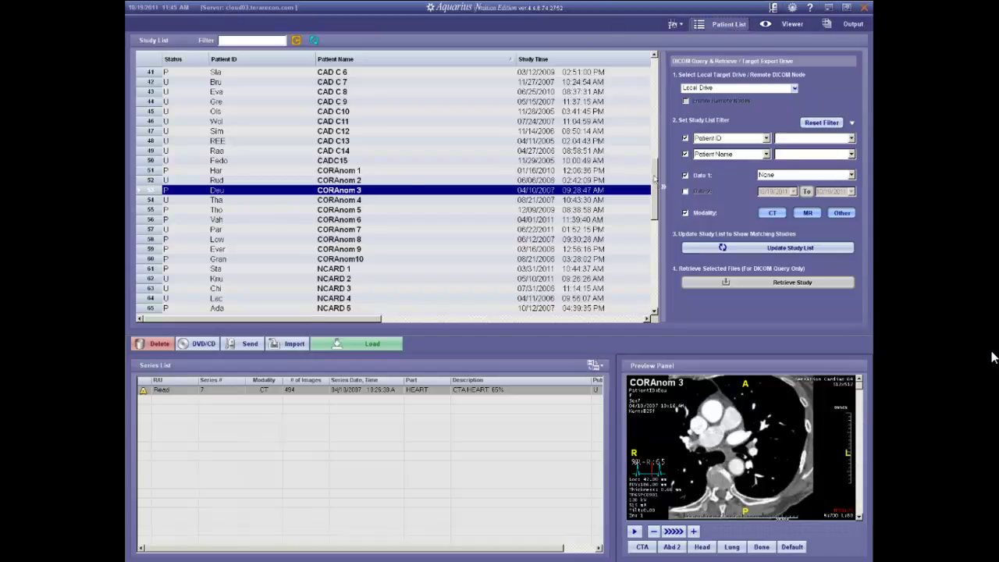
scroll(654, 173, up, 2)
scroll(654, 173, up, 5)
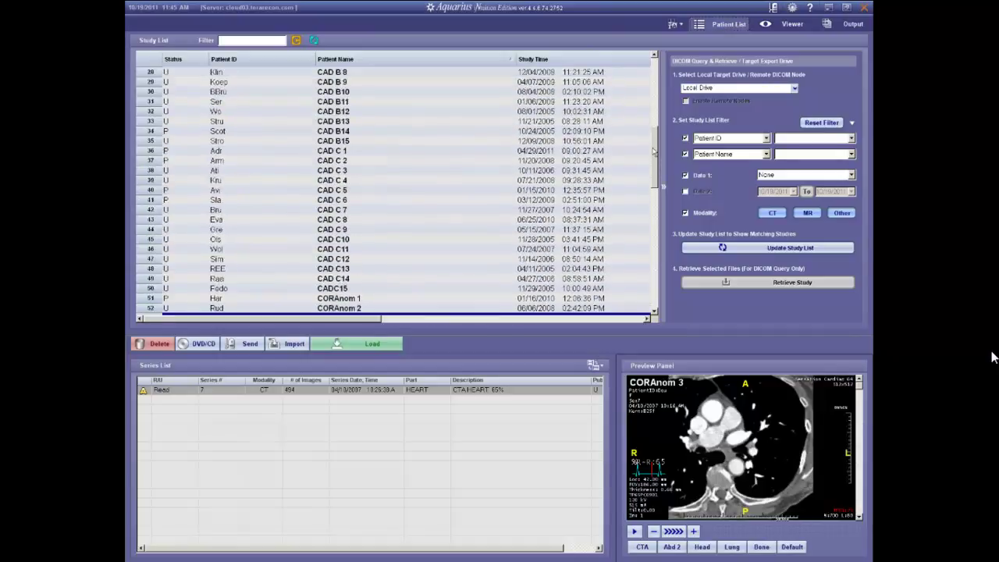
scroll(654, 139, up, 1)
click(333, 201)
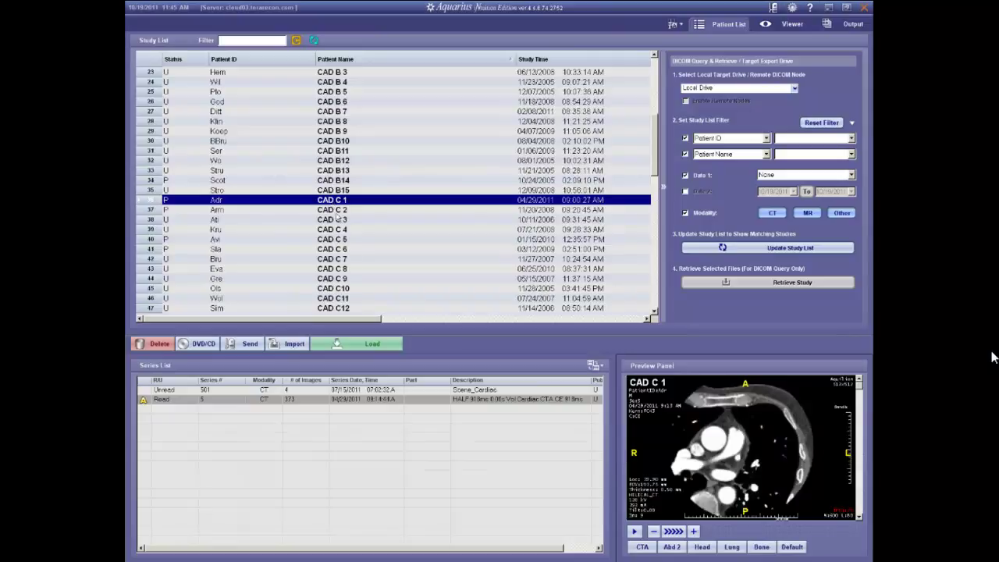
click(350, 346)
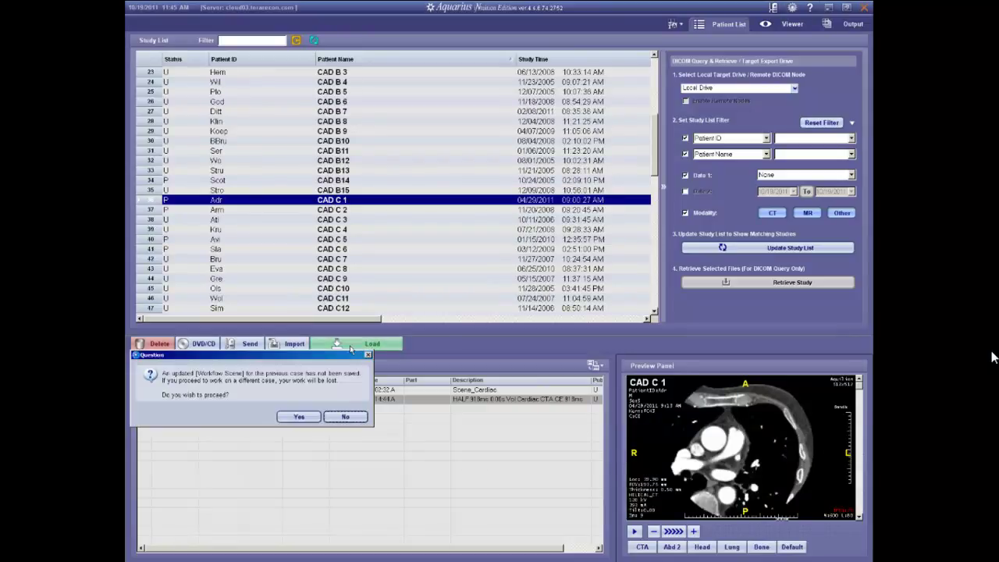
click(306, 418)
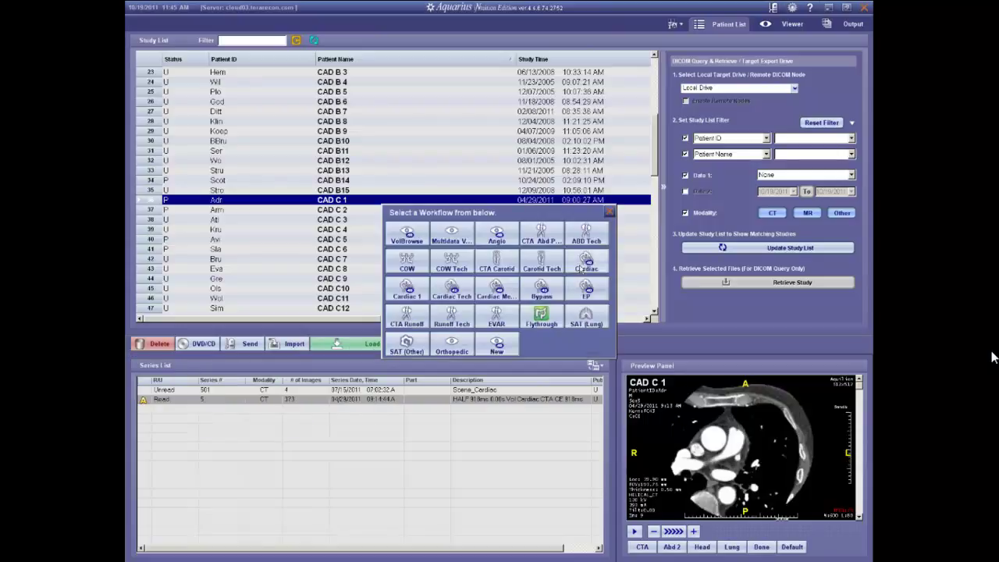
click(586, 263)
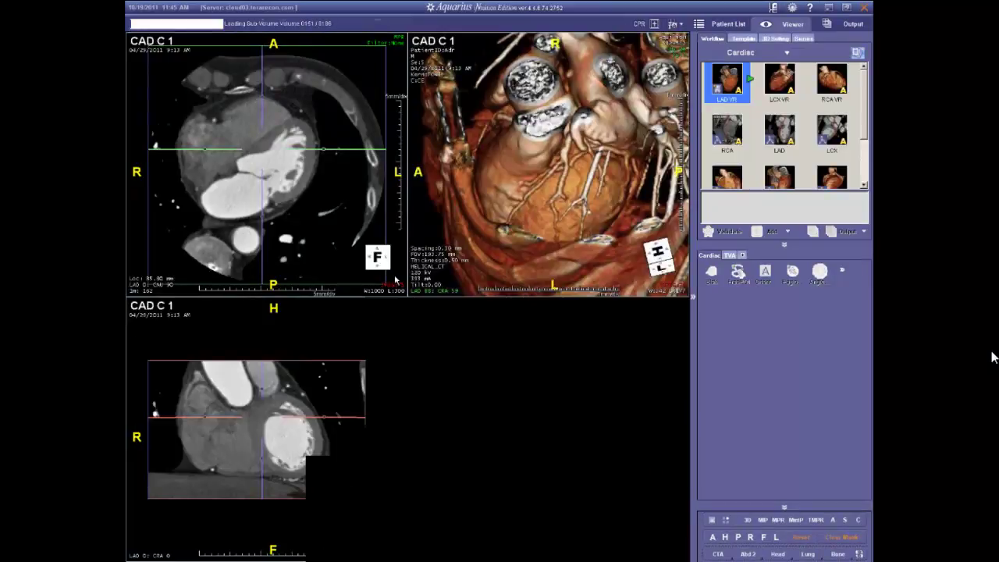
Orient the CAD C 1 heart to show the coronaries and validate the LAD VR, LCX VR and RCA VR scenes.
drag(557, 248, 545, 212)
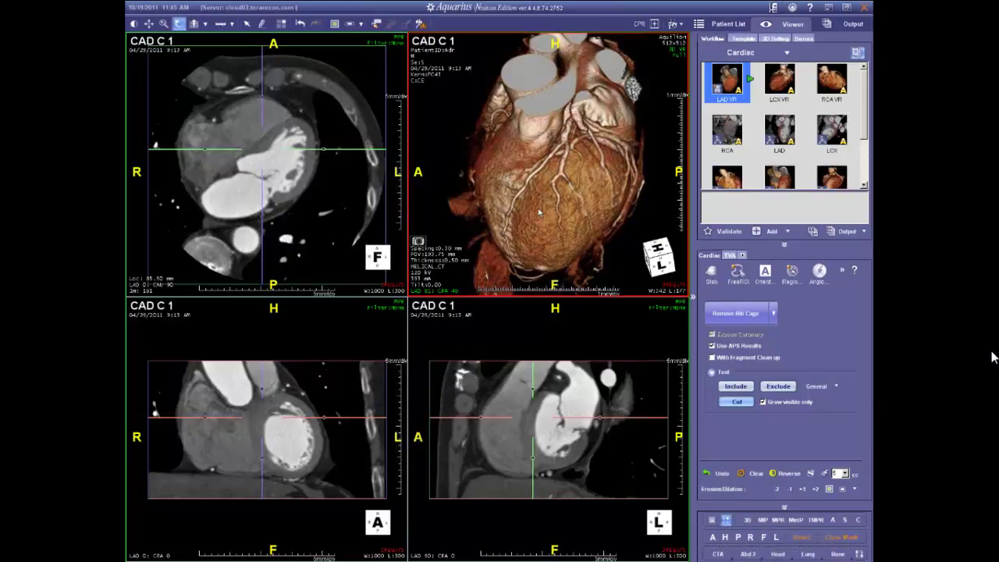
mouse_move(556, 215)
mouse_down()
mouse_move(582, 210)
mouse_move(548, 207)
mouse_up()
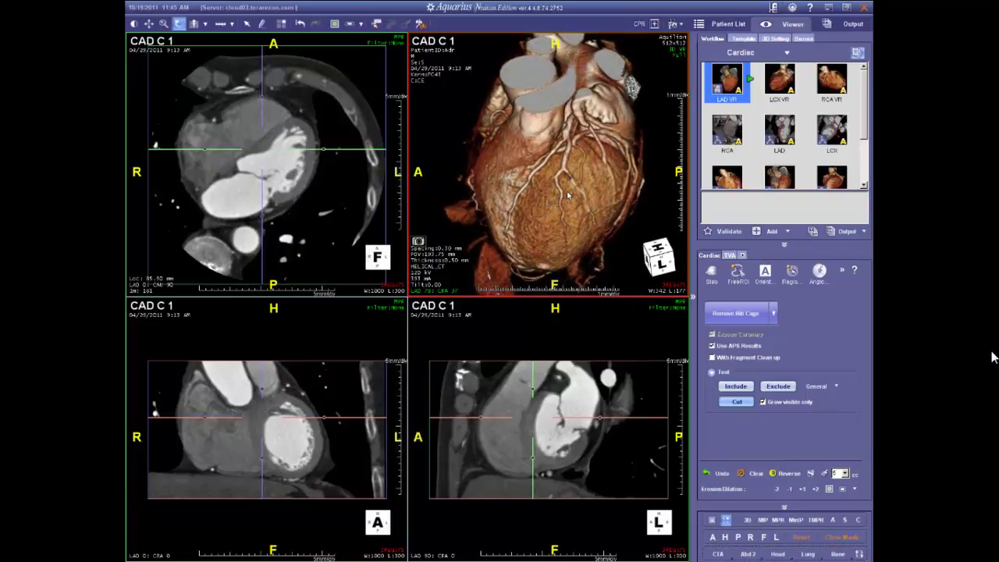
click(728, 232)
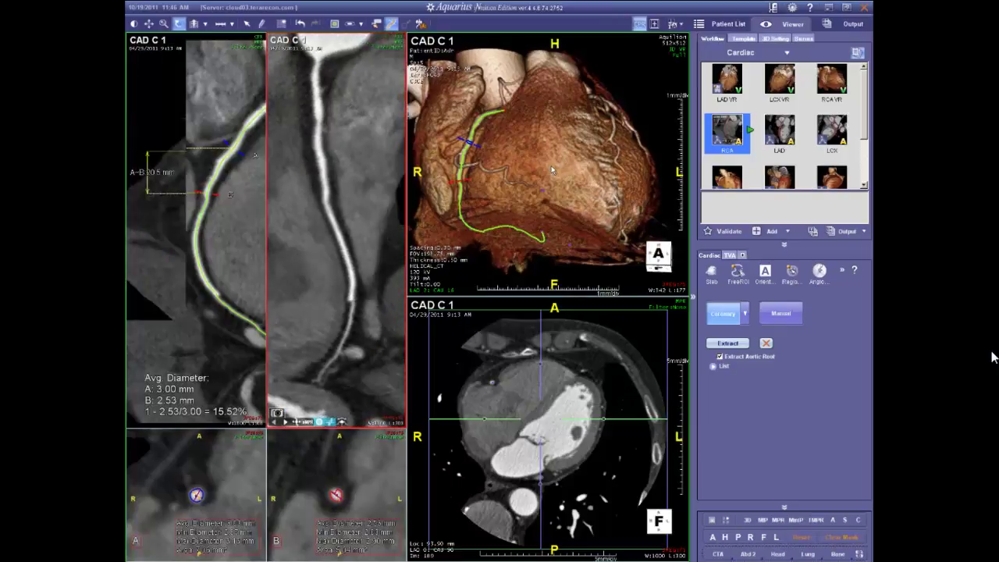
Move marker A proximally along the RCA curved view, to about 35 mm from marker B.
click(347, 162)
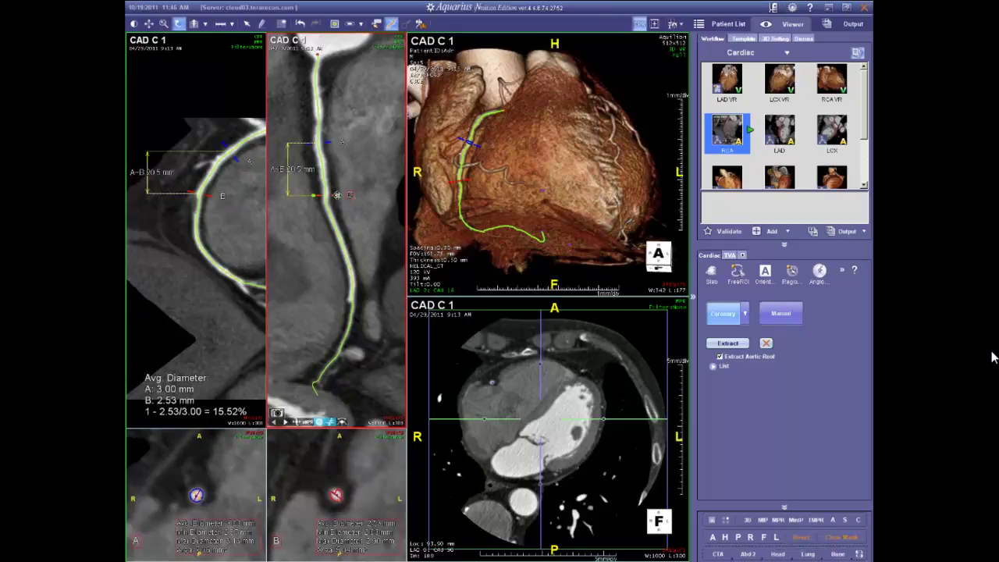
click(337, 480)
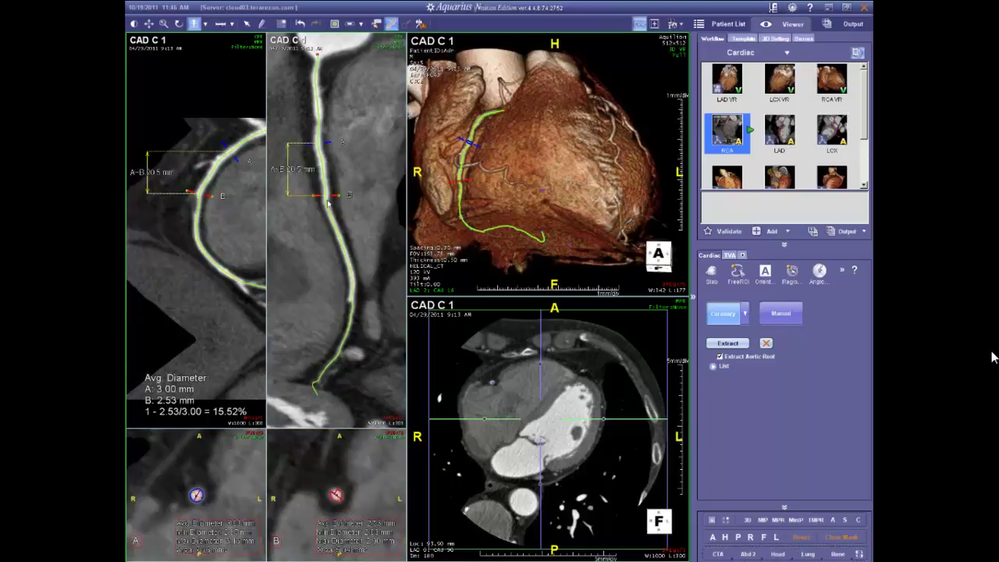
click(329, 142)
drag(329, 142, 333, 105)
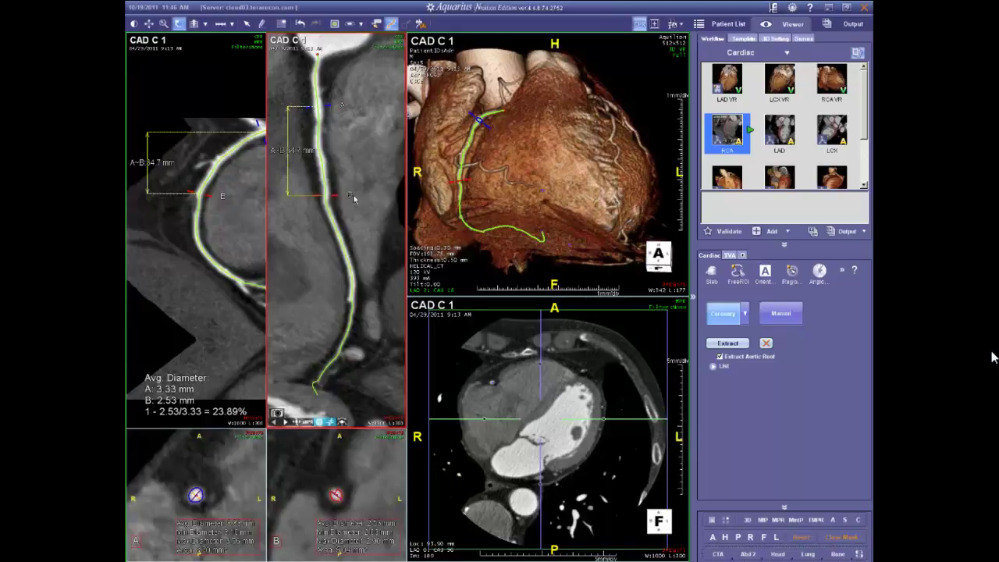
Move marker B proximally along the RCA to about 6.5 mm from marker A and enlarge both markers' cross-section views.
drag(343, 198, 355, 135)
drag(334, 195, 329, 130)
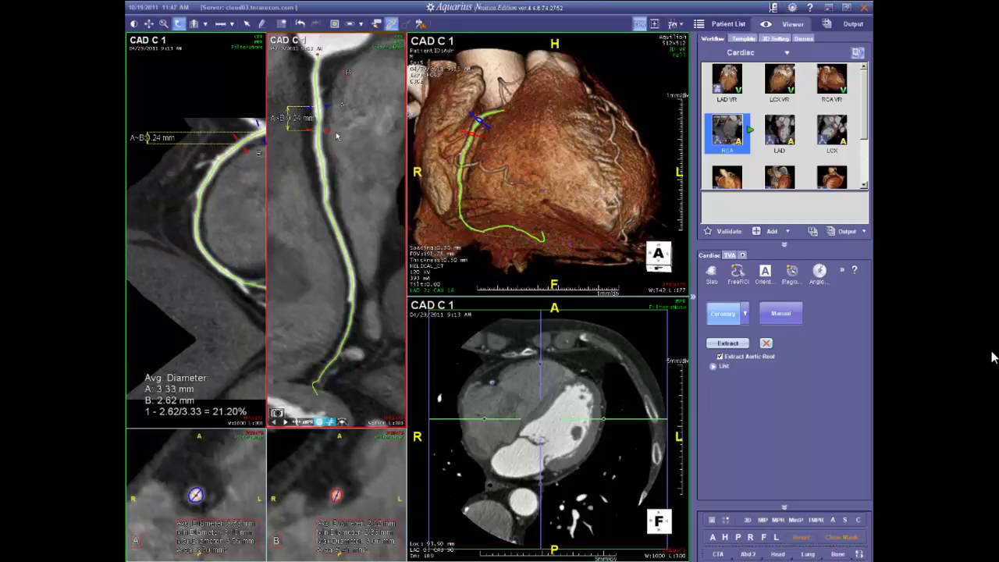
drag(329, 129, 330, 123)
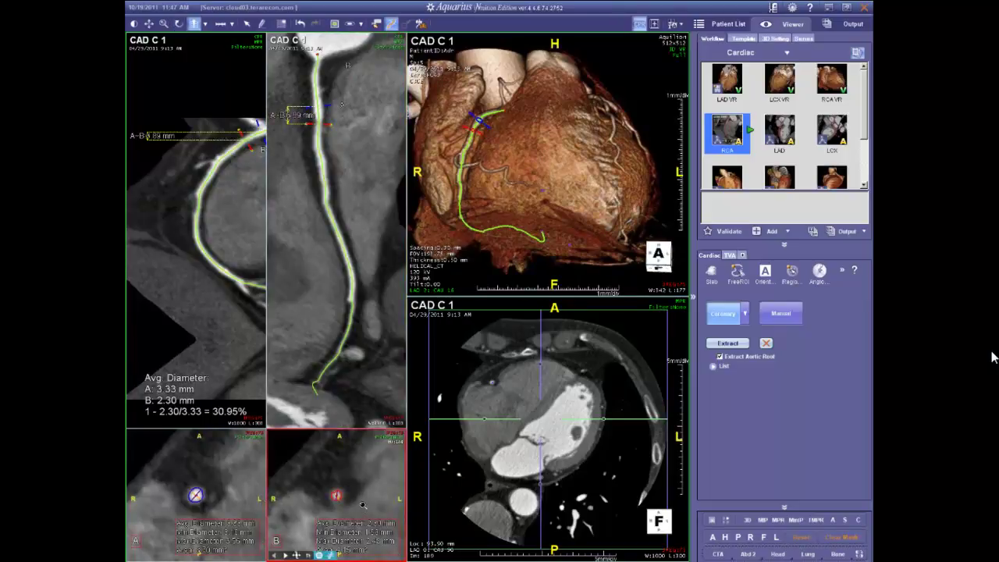
drag(363, 501, 365, 465)
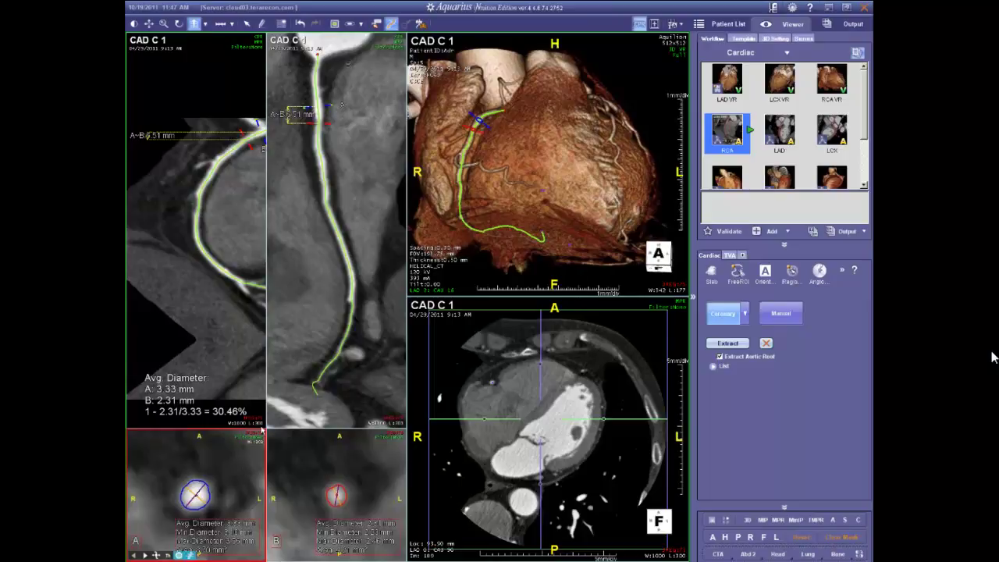
drag(233, 507, 190, 503)
click(338, 485)
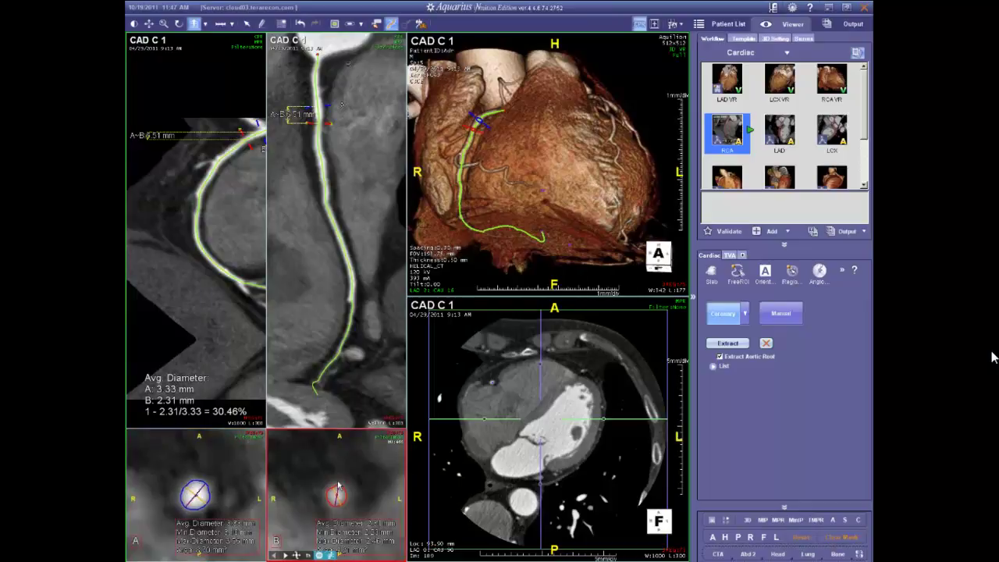
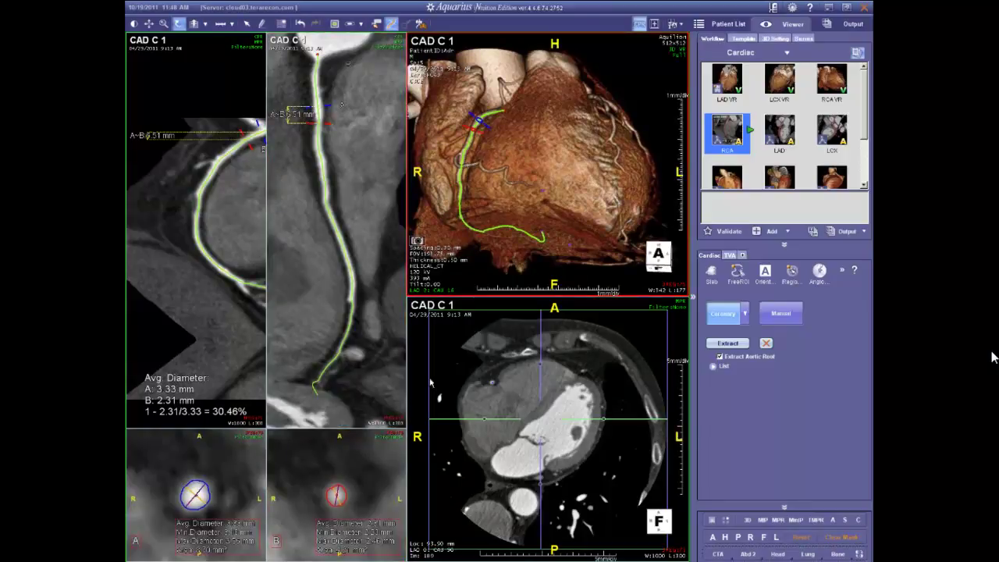
Return to the patient list and load the Webinar study's CT series in the Cardiac workflow, discarding the unsaved scene.
click(718, 26)
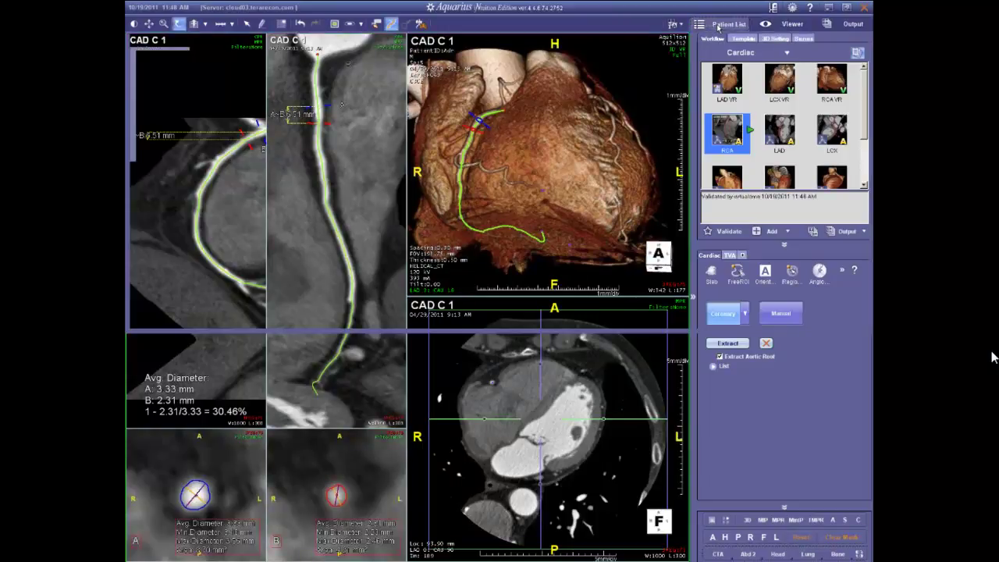
drag(654, 151, 654, 298)
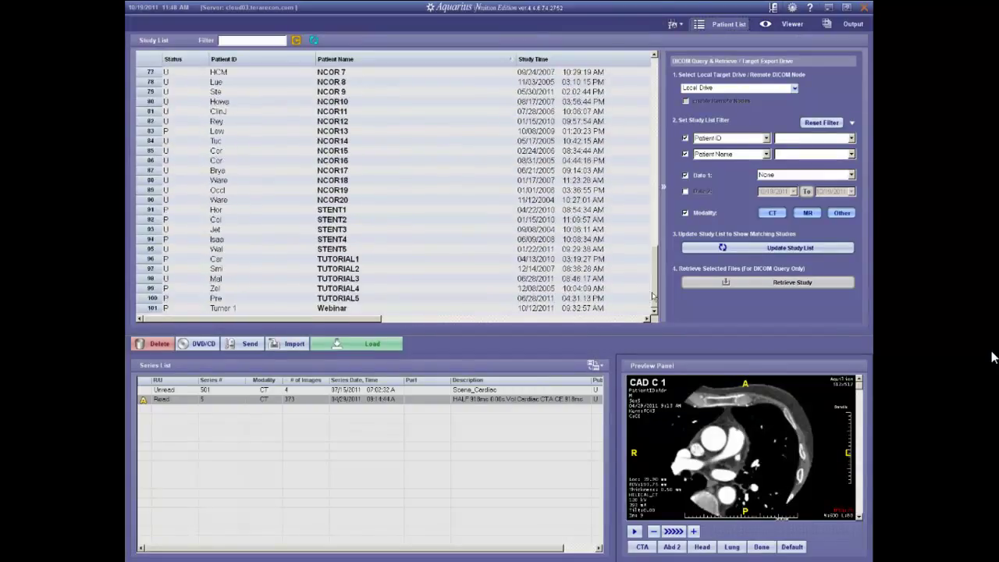
click(336, 309)
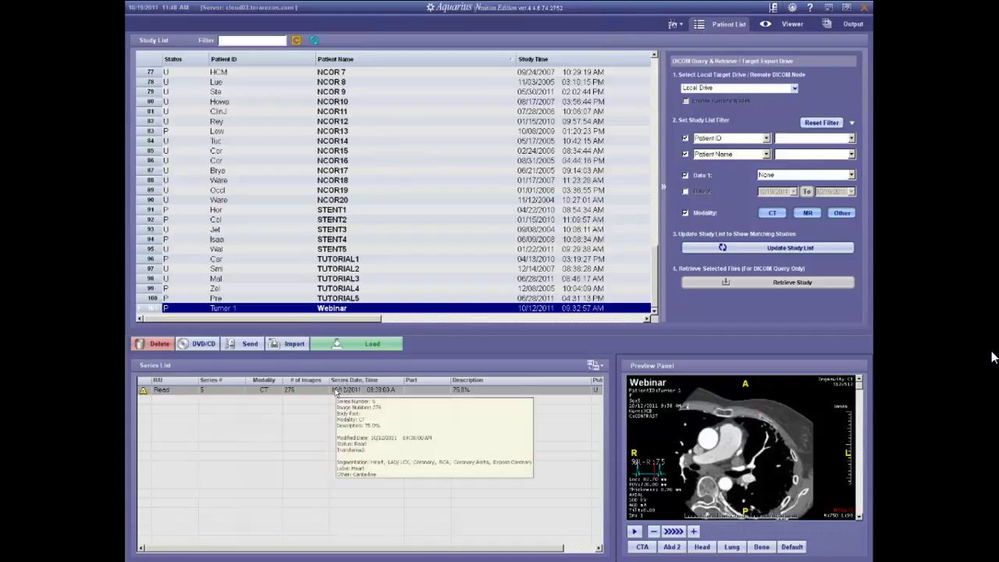
mouse_move(335, 392)
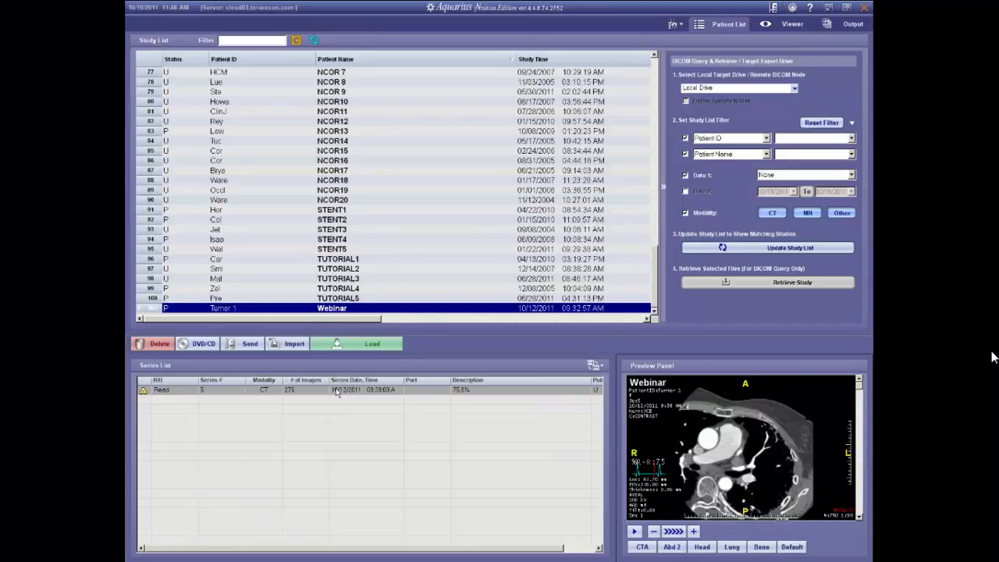
click(336, 390)
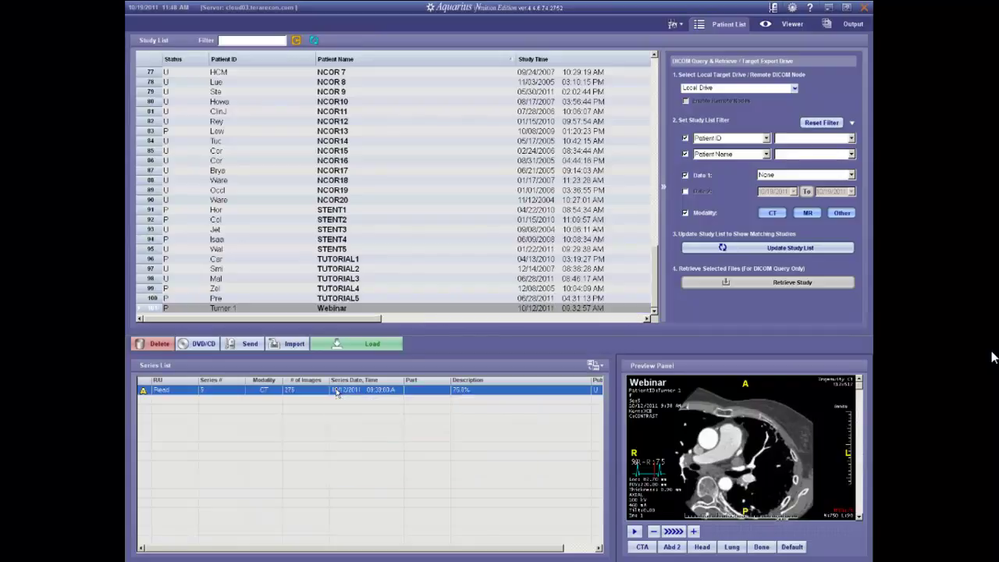
click(372, 349)
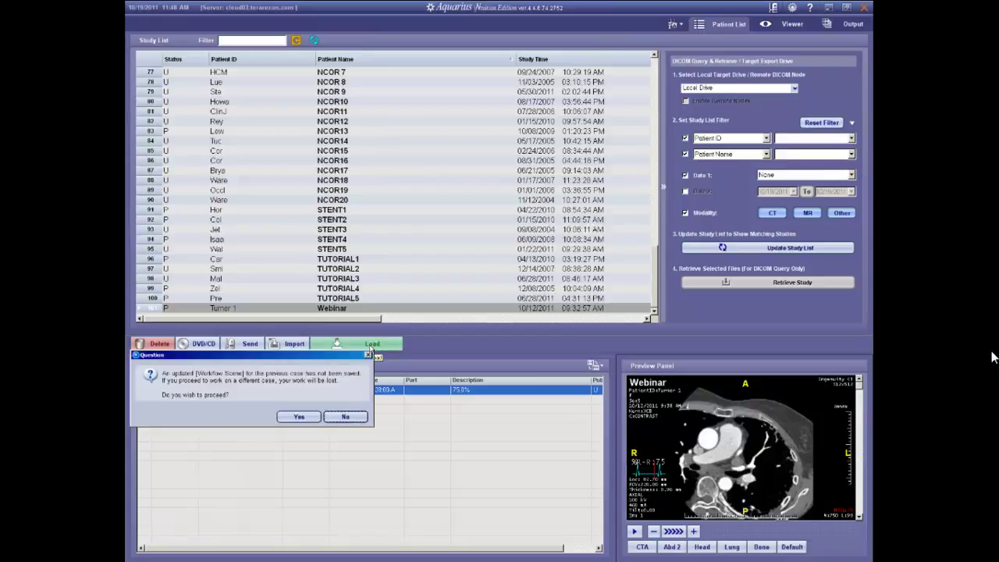
click(298, 418)
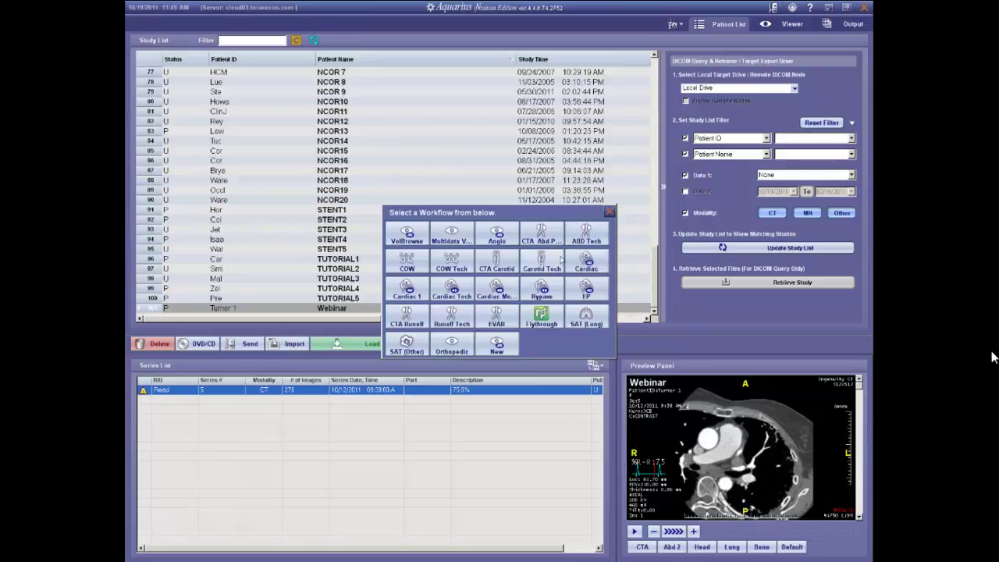
click(585, 260)
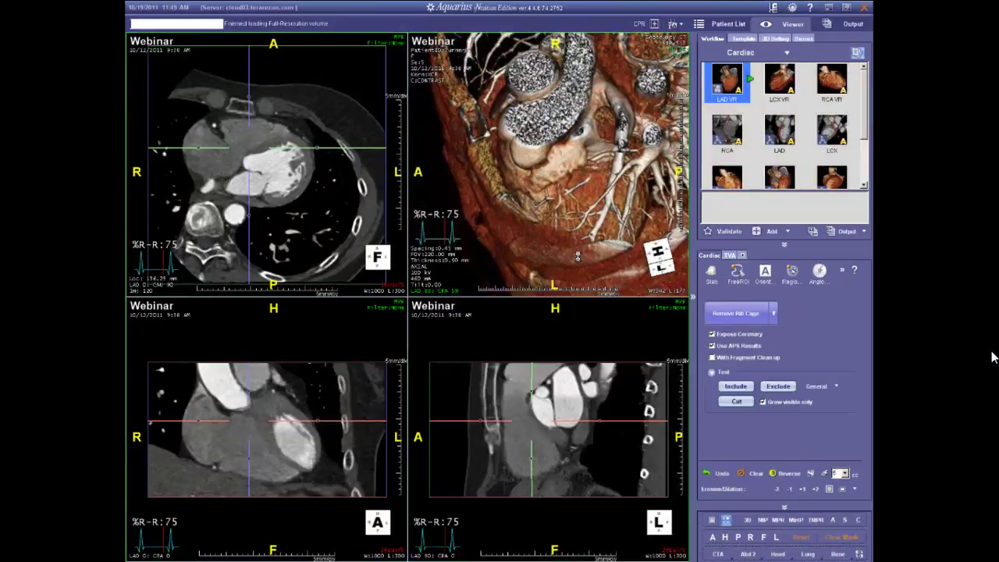
Enlarge the heart's volume rendering to a single view, convert it to MPR and orient it to the F view.
double_click(557, 193)
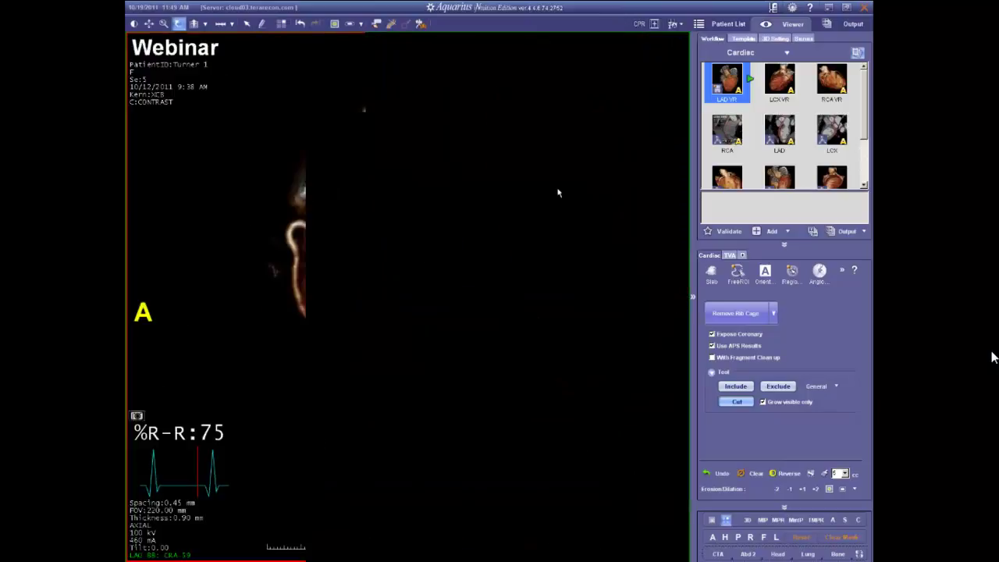
drag(484, 343, 533, 301)
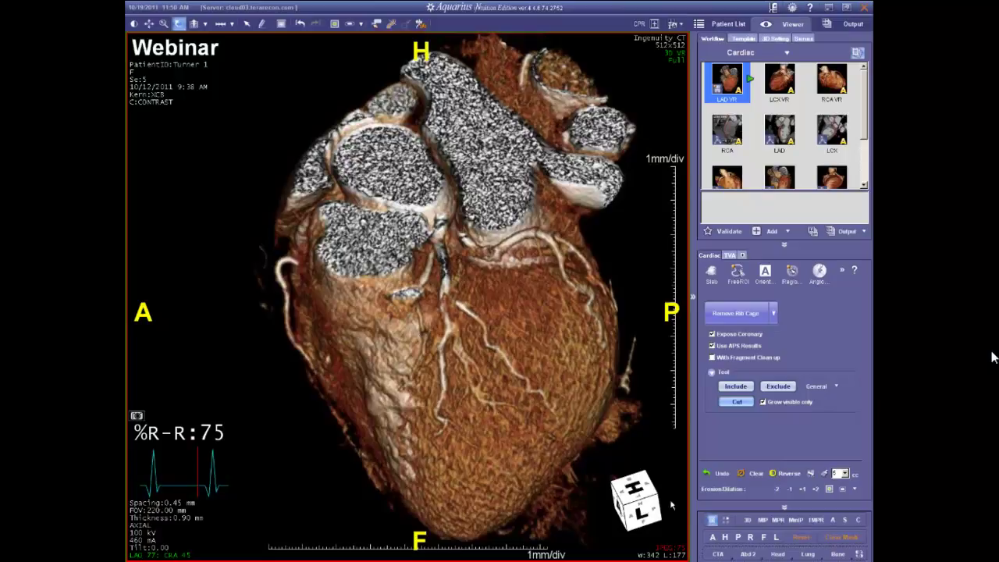
click(779, 521)
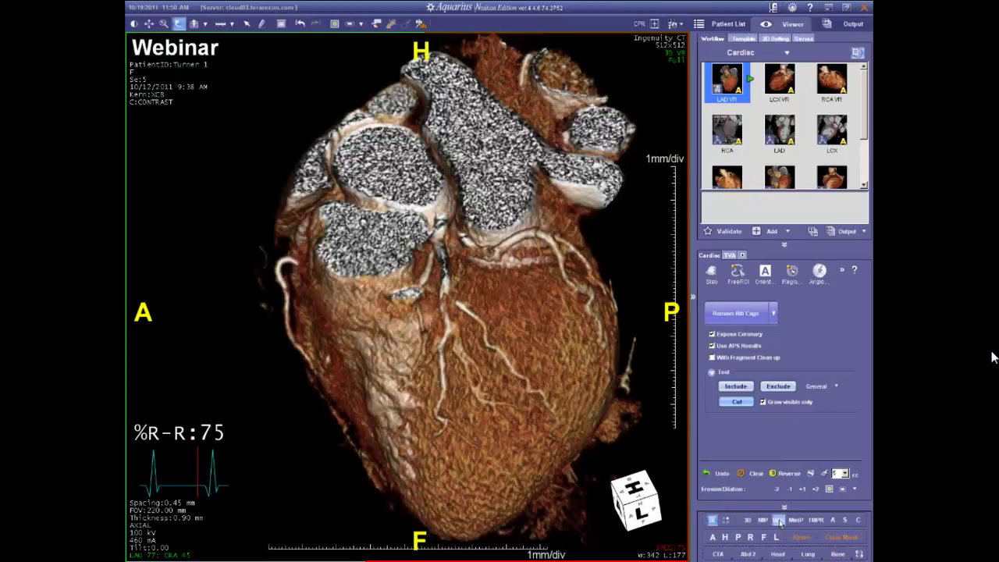
click(770, 274)
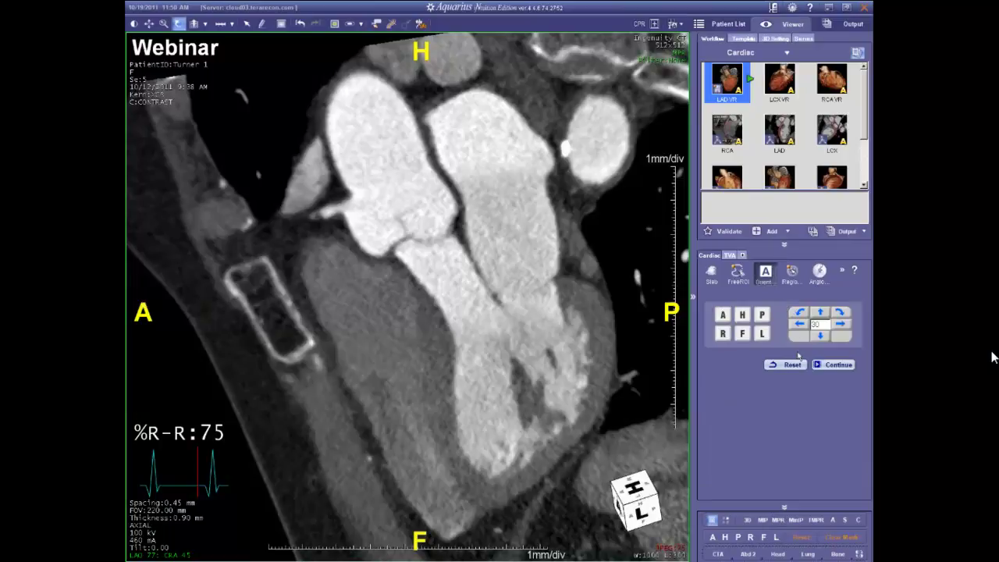
click(742, 334)
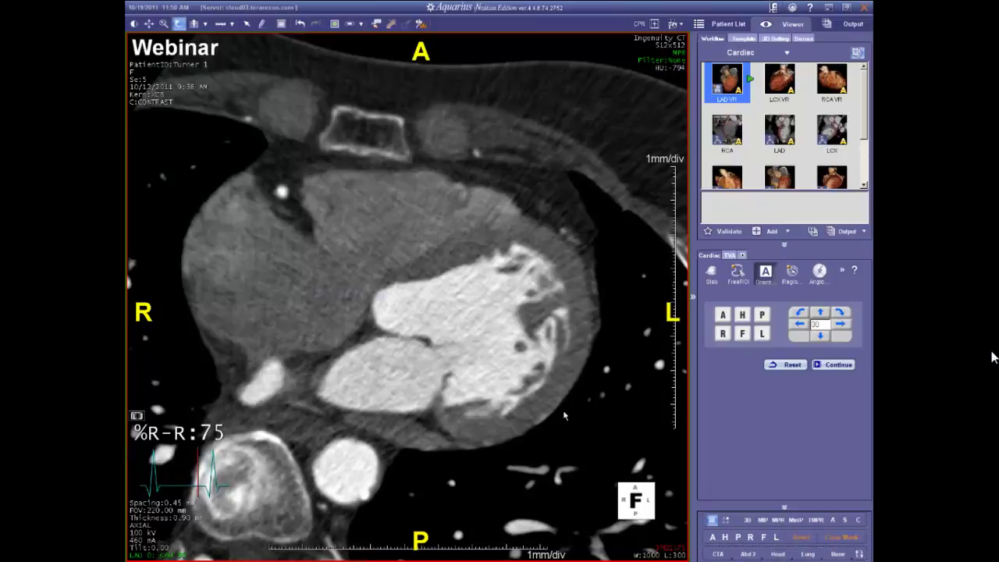
Rotate the MPR plane to a long-axis view of the left ventricle and adjust the window/level to about W 860, L 374.
right_click(394, 315)
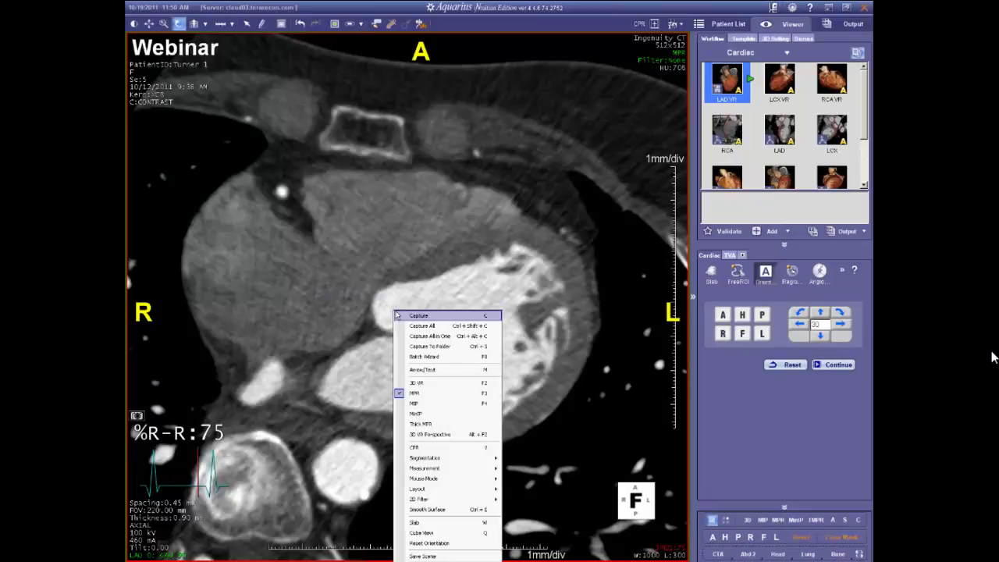
click(181, 27)
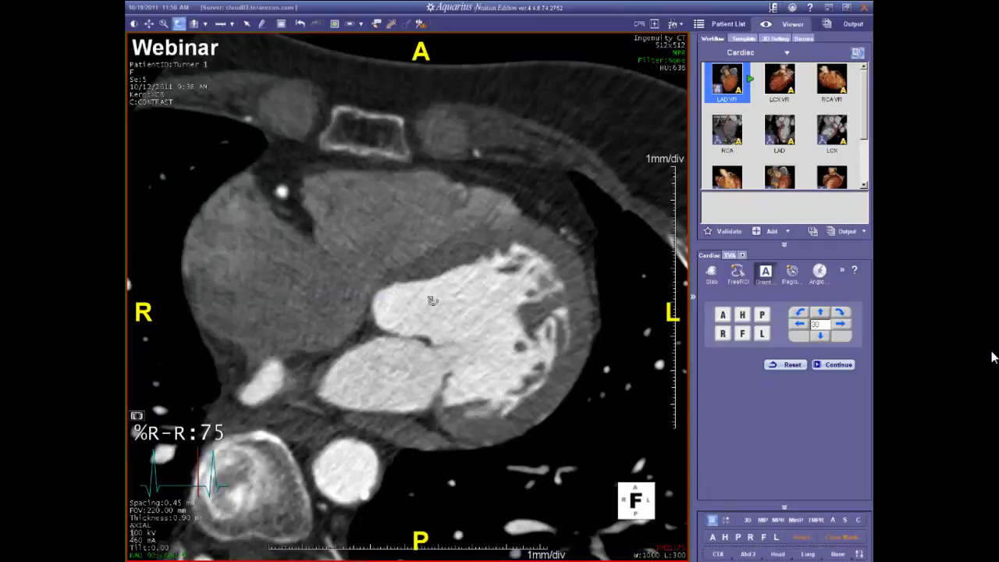
mouse_move(433, 301)
mouse_down()
mouse_move(521, 248)
mouse_move(477, 299)
mouse_move(461, 288)
mouse_up()
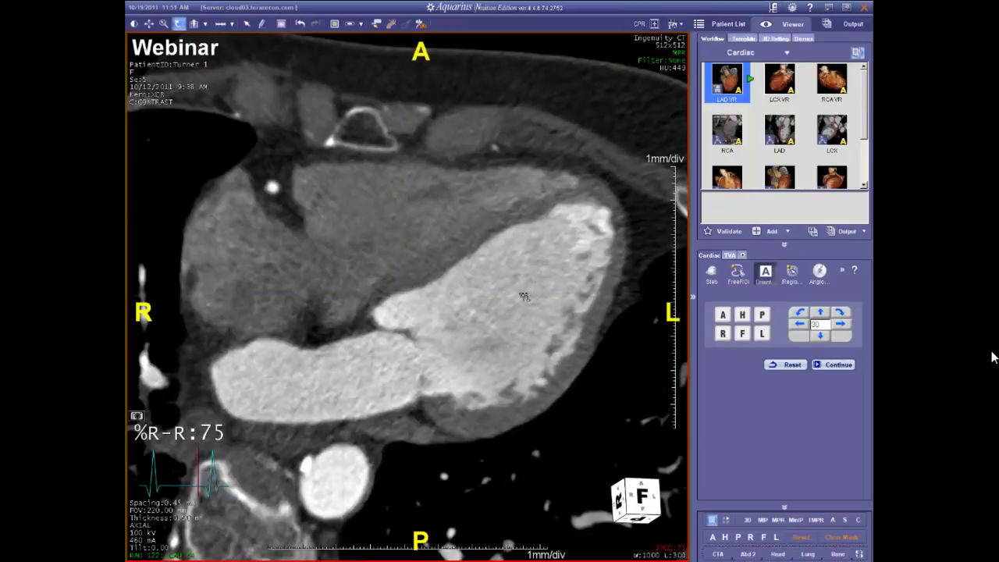
mouse_move(512, 296)
mouse_down()
mouse_move(459, 300)
mouse_move(459, 258)
mouse_move(503, 310)
mouse_up()
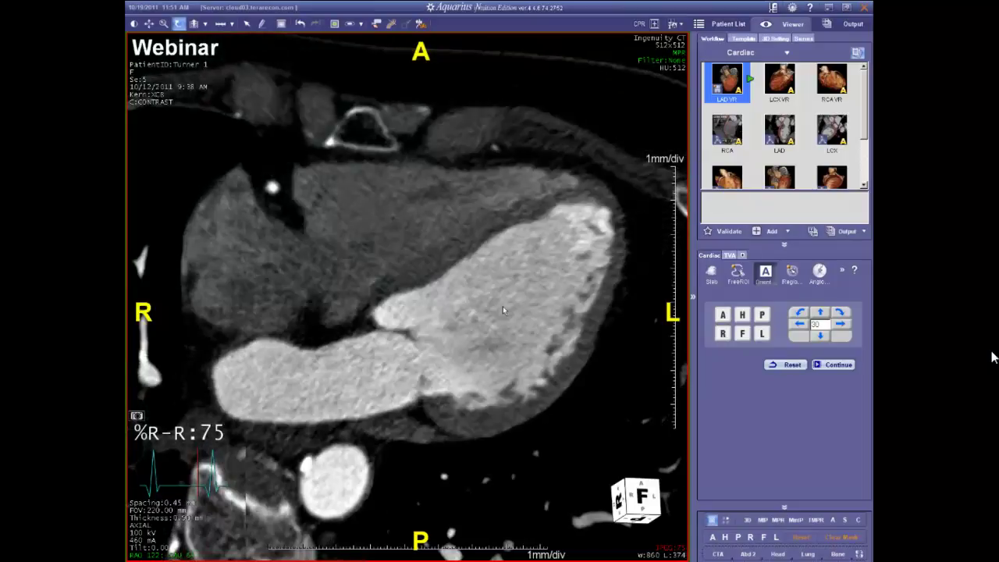
scroll(503, 310, down, 2)
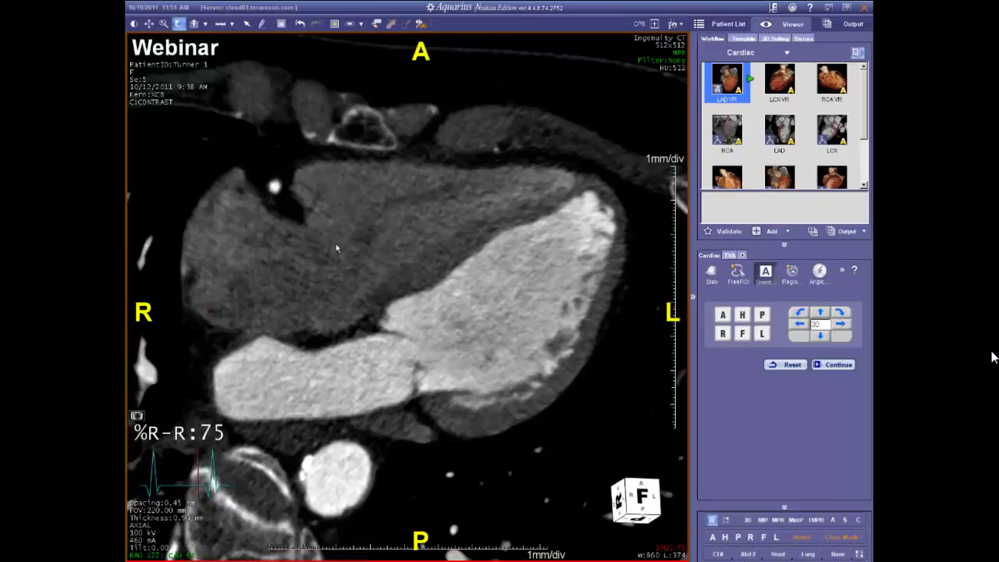
click(221, 23)
drag(583, 253, 628, 259)
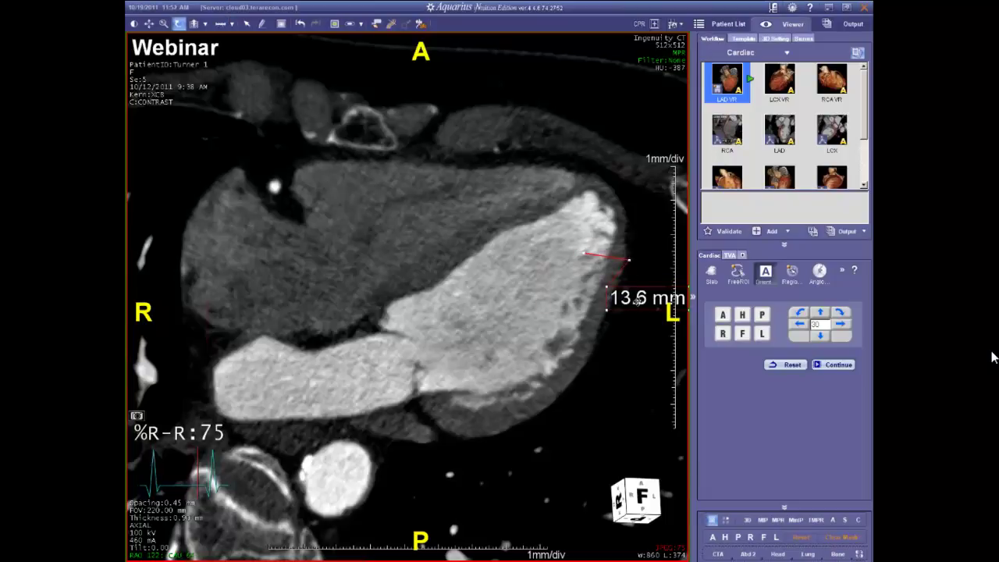
key(Delete)
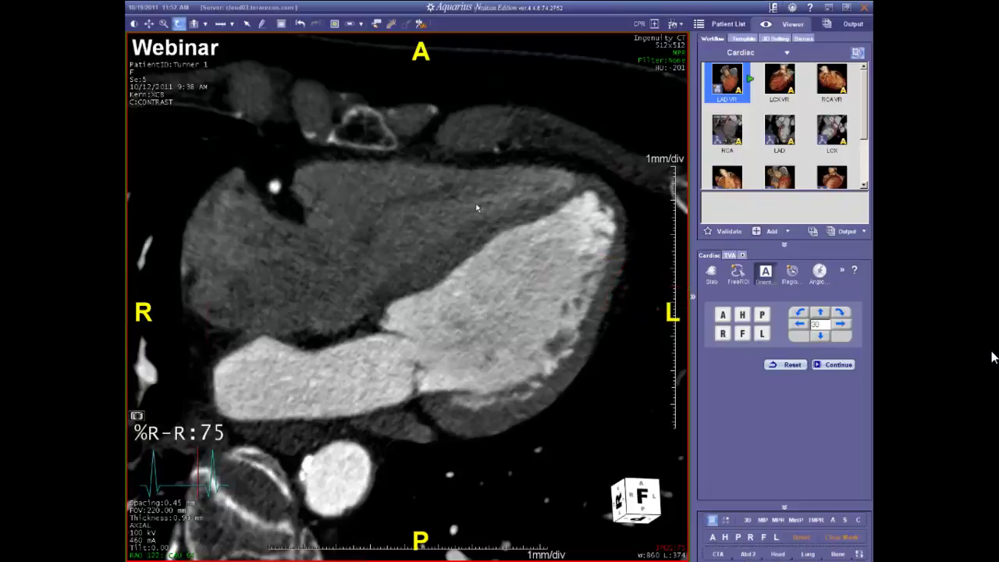
Measure the left ventricle's lateral wall thickness at two places with the distance tool.
click(221, 25)
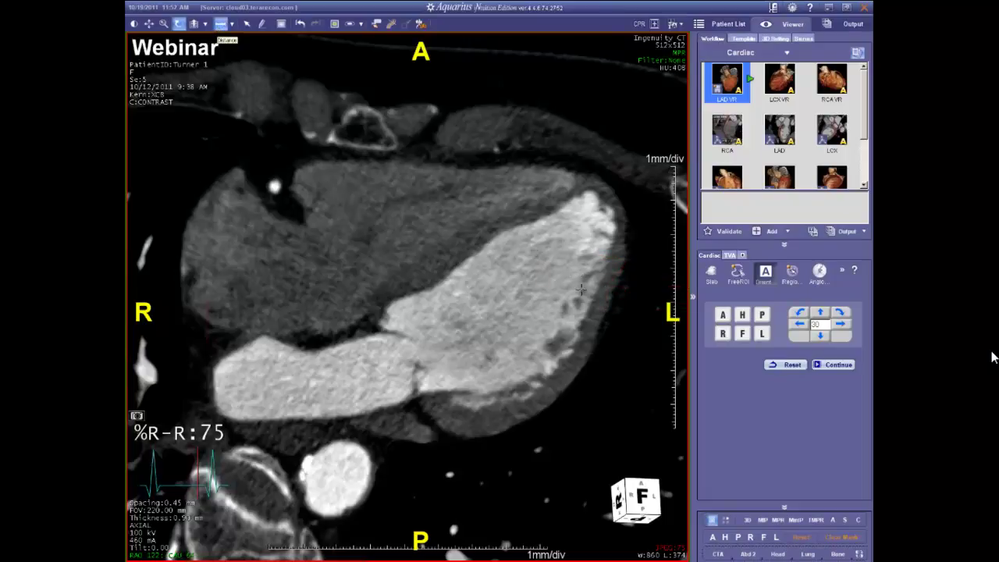
drag(573, 297, 606, 311)
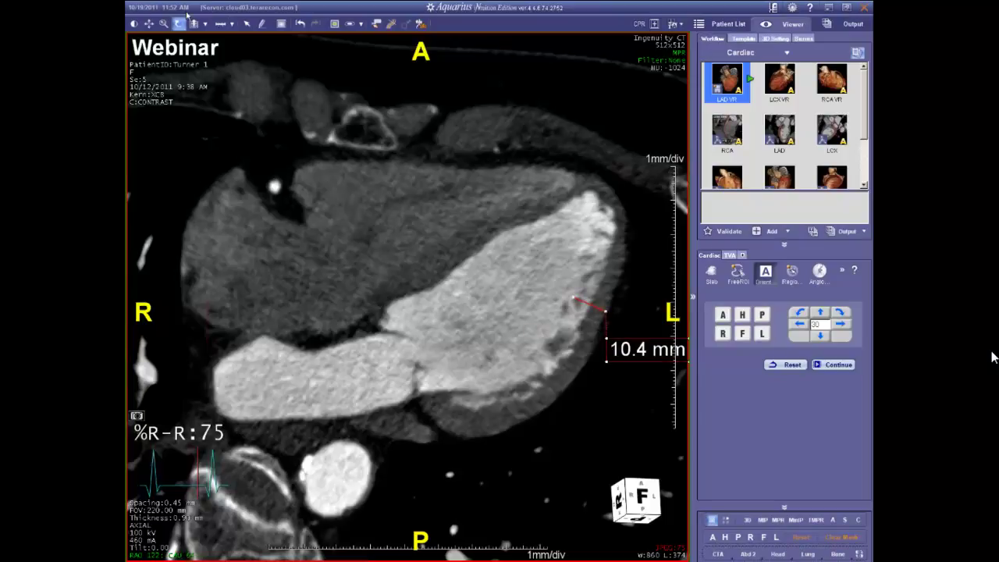
click(222, 26)
drag(579, 338, 595, 344)
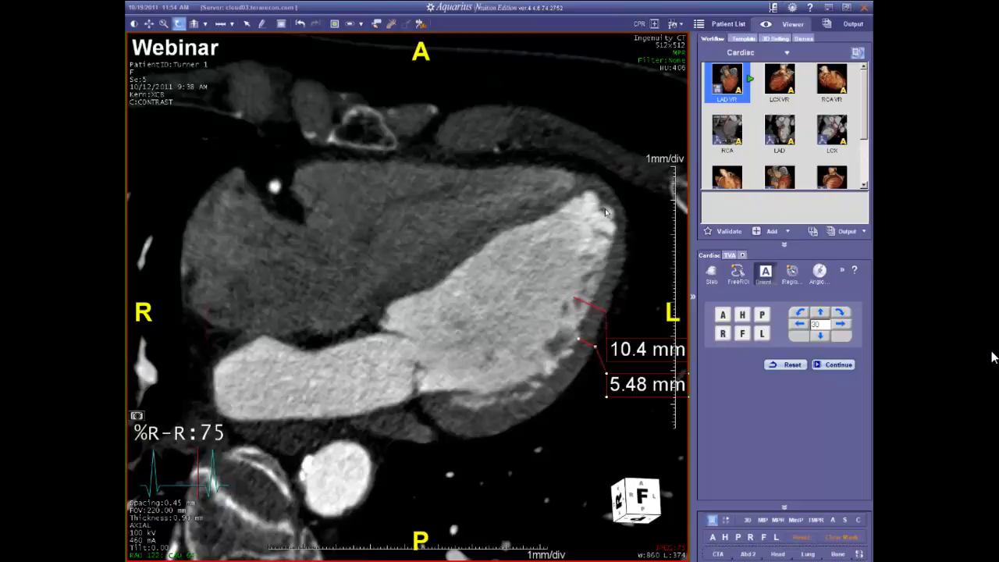
Set the rotation increment to 15 degrees, orient the MPR from anterior to LAO 45, CAU 15 and inspect the left ventricle's short-axis slices.
click(742, 334)
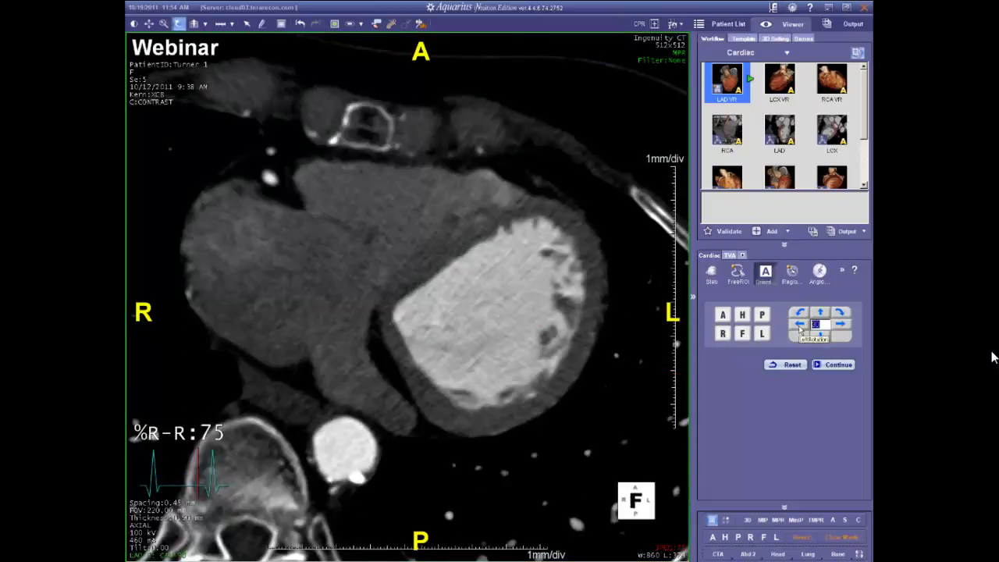
text(15)
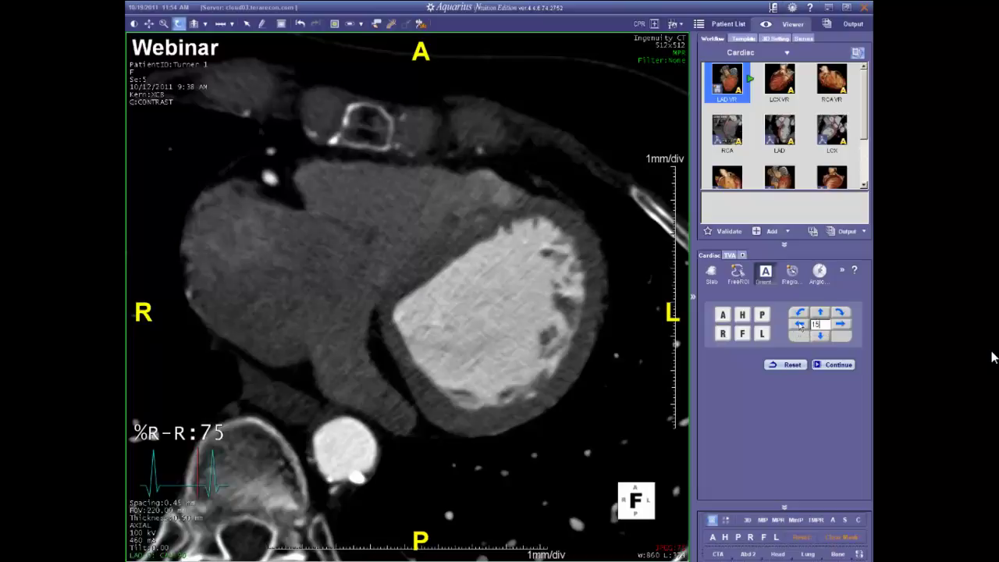
click(722, 314)
click(797, 325)
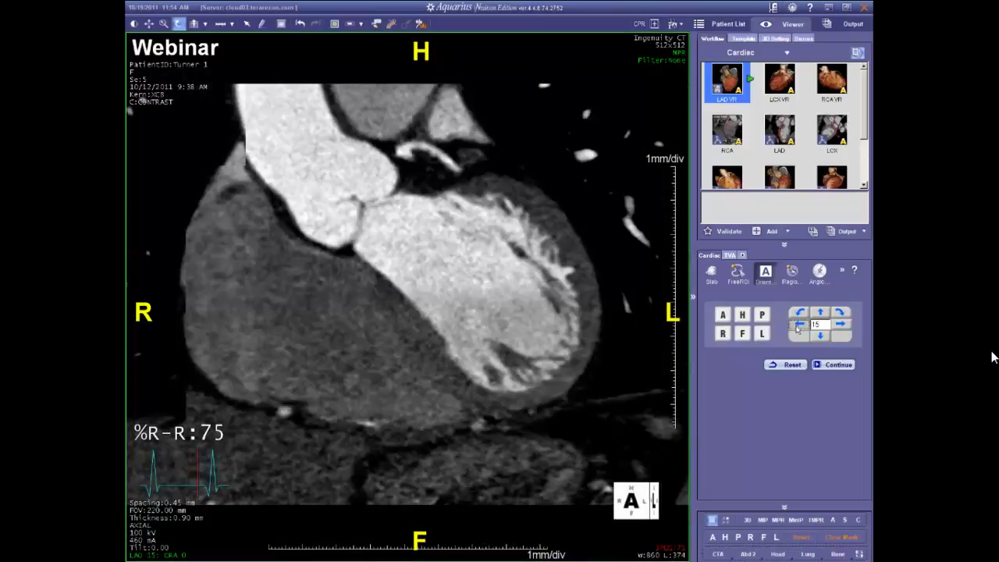
click(798, 325)
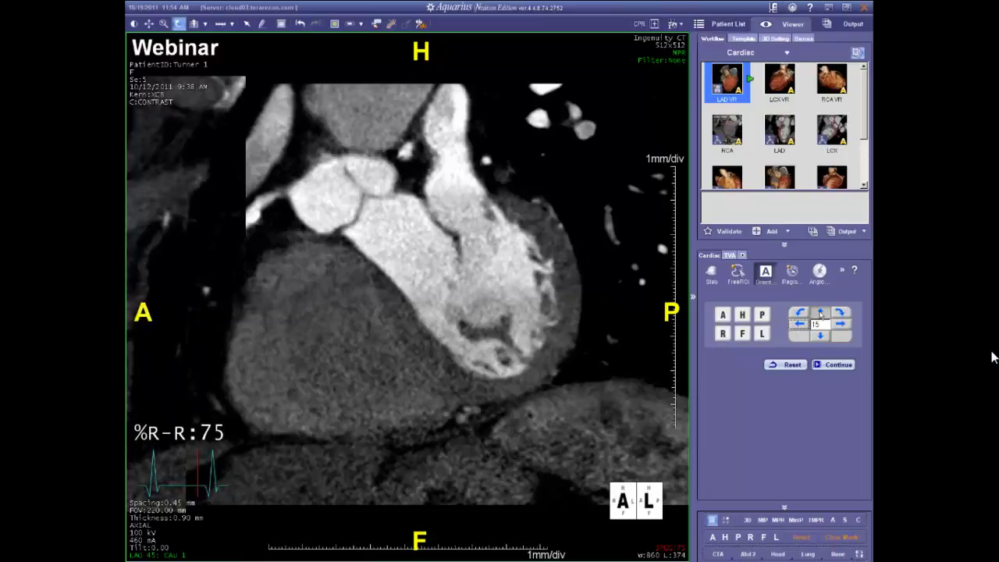
click(819, 313)
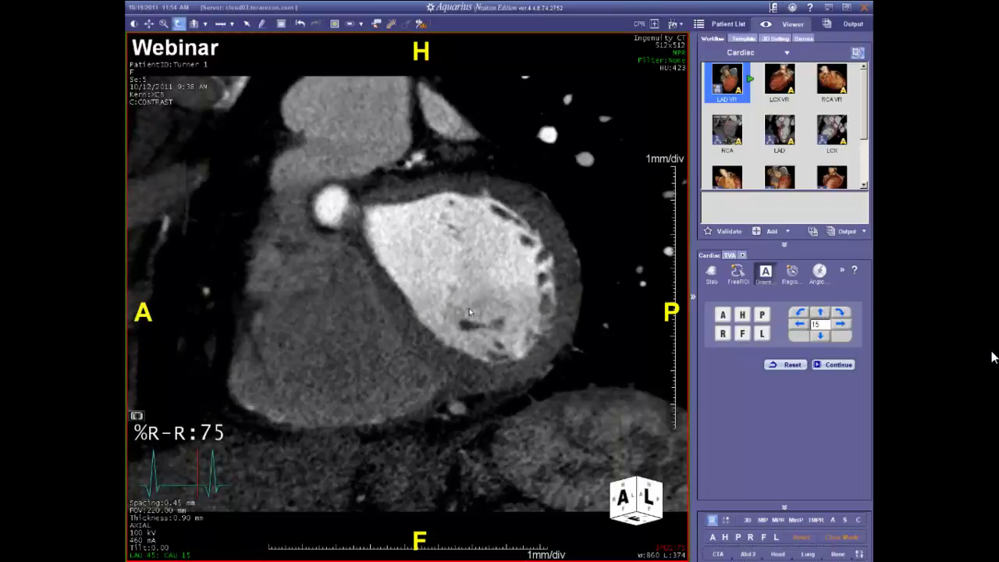
scroll(469, 313, down, 3)
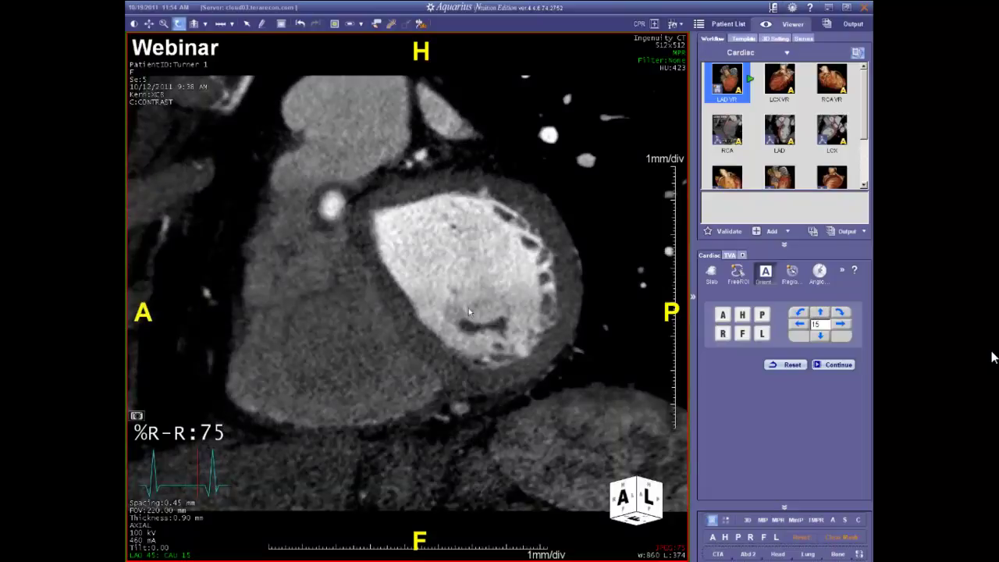
scroll(516, 289, down, 3)
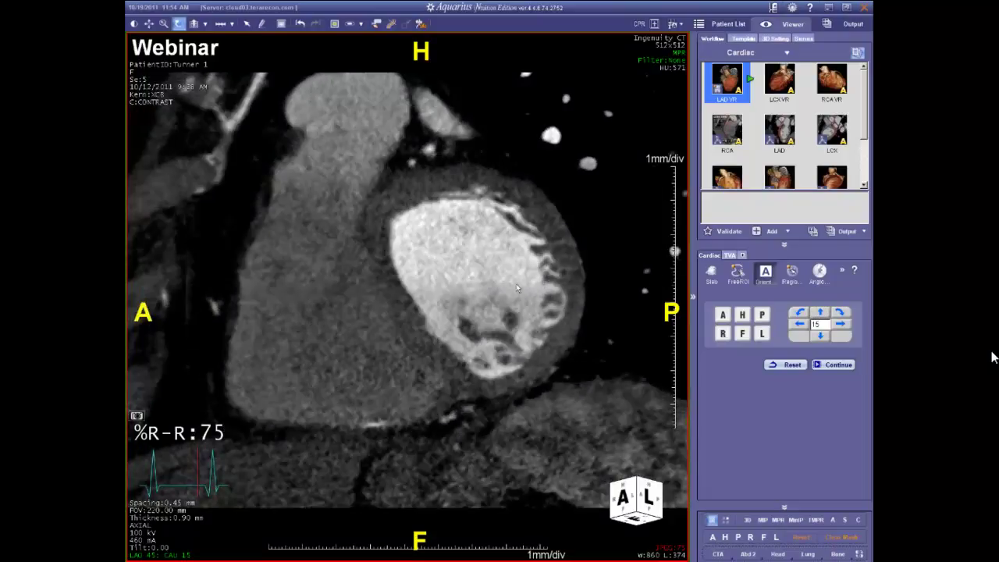
Apply the CTA window preset and page through the left ventricle's short-axis slices at LAO 45, CAU 15.
scroll(516, 284, down, 3)
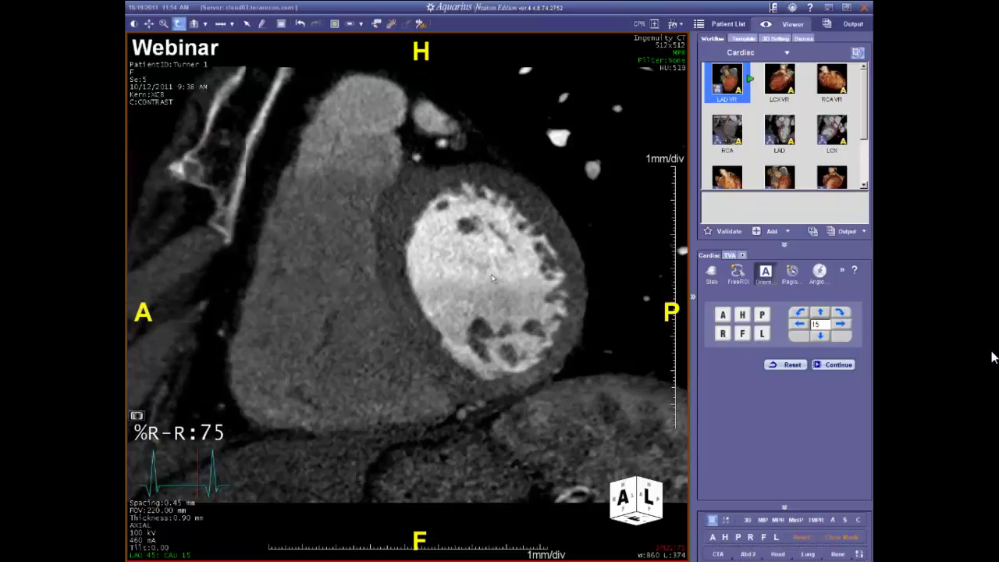
scroll(489, 270, down, 2)
scroll(484, 262, down, 2)
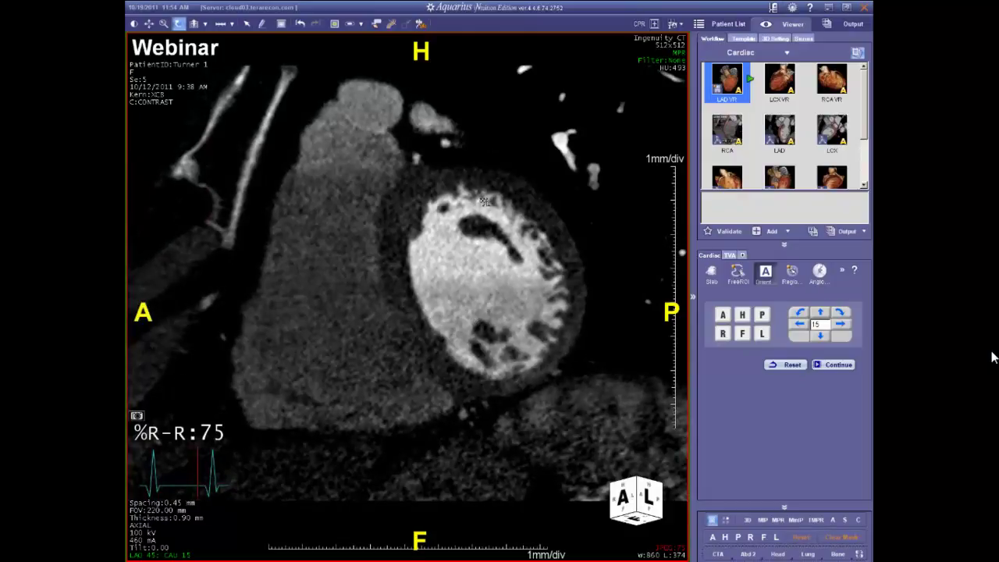
scroll(484, 201, down, 2)
click(718, 555)
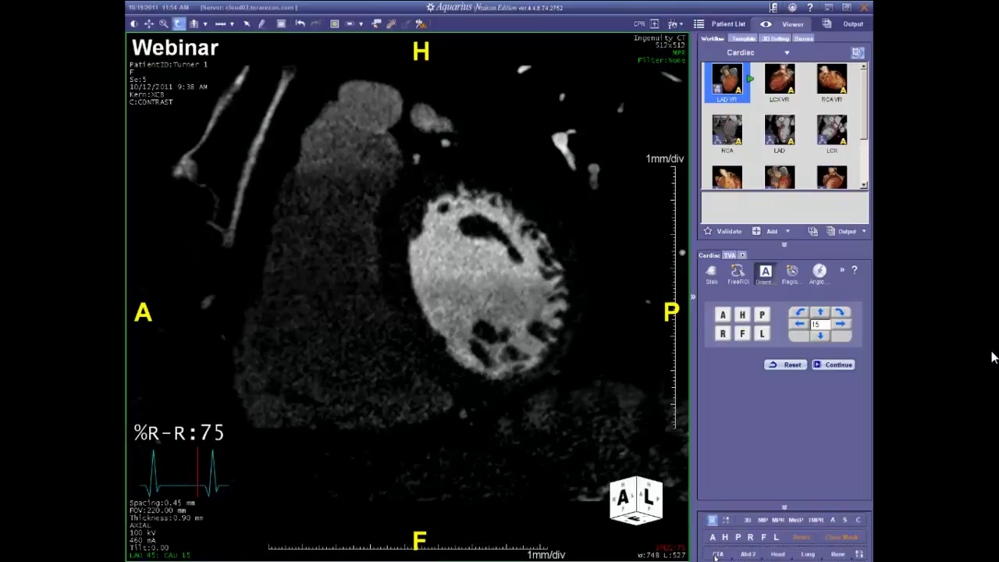
scroll(475, 303, down, 2)
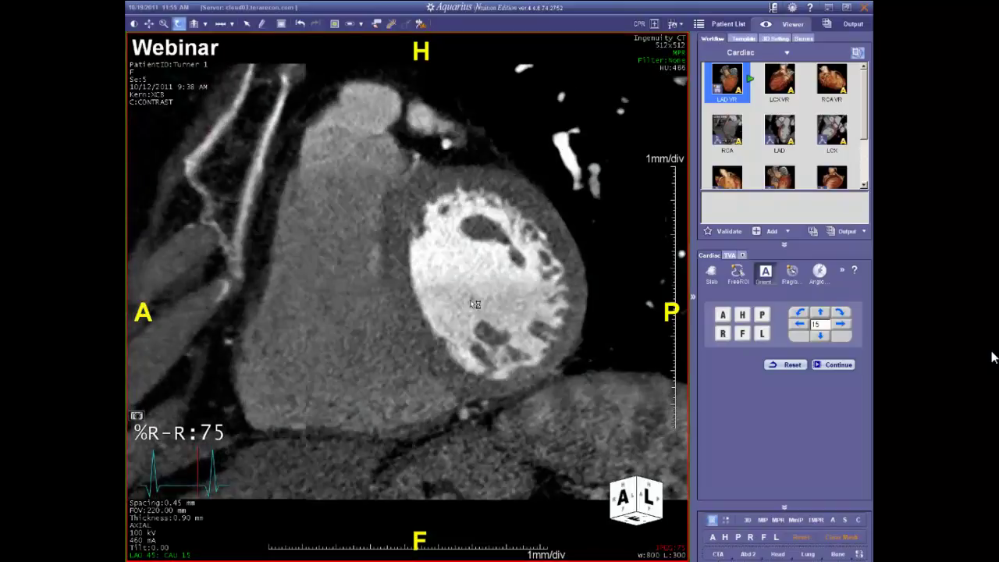
scroll(474, 303, down, 3)
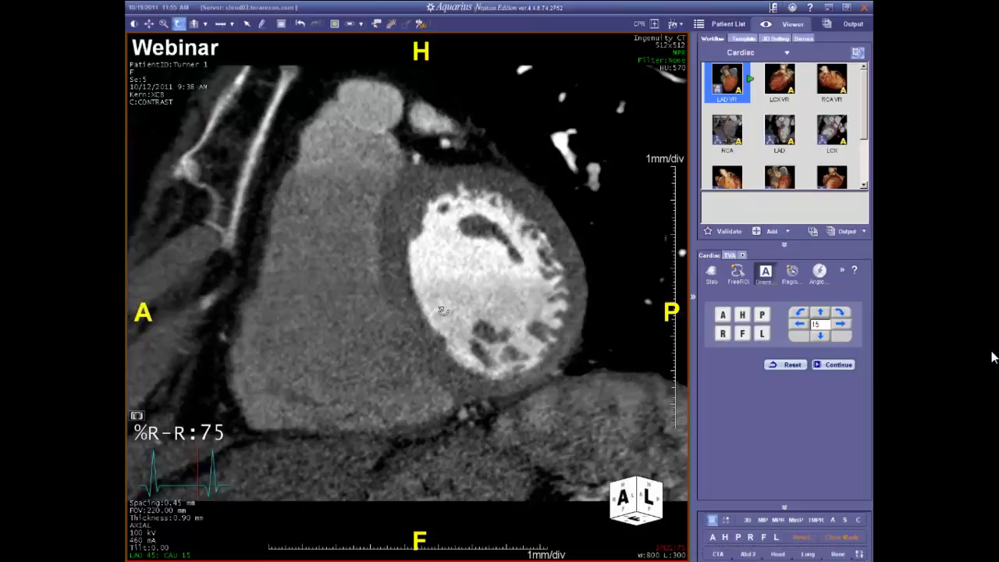
Rotate the MPR plane to about LAO 44, CAU 26 and examine the left ventricle's short-axis slices and papillary muscles.
drag(443, 310, 421, 328)
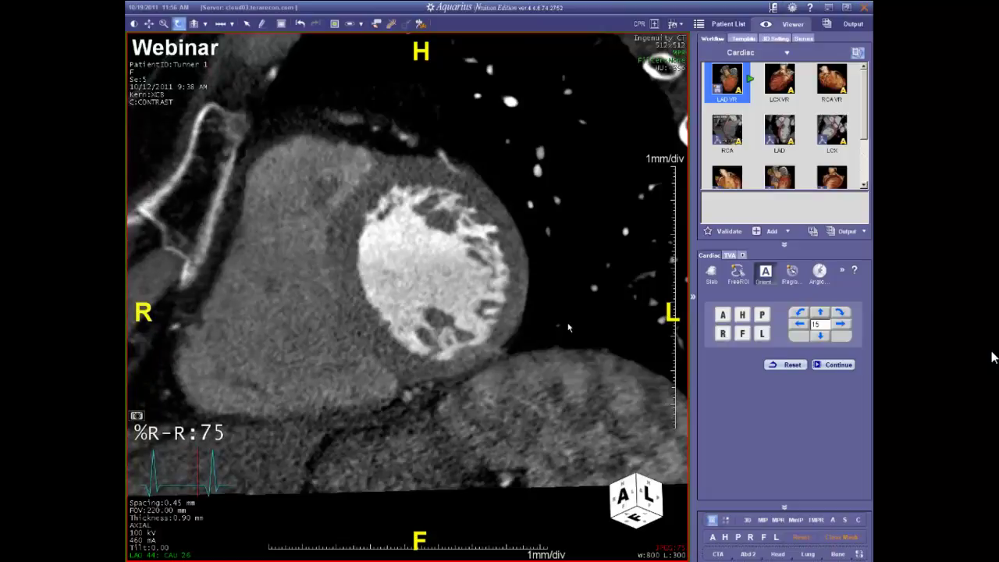
scroll(568, 327, down, 2)
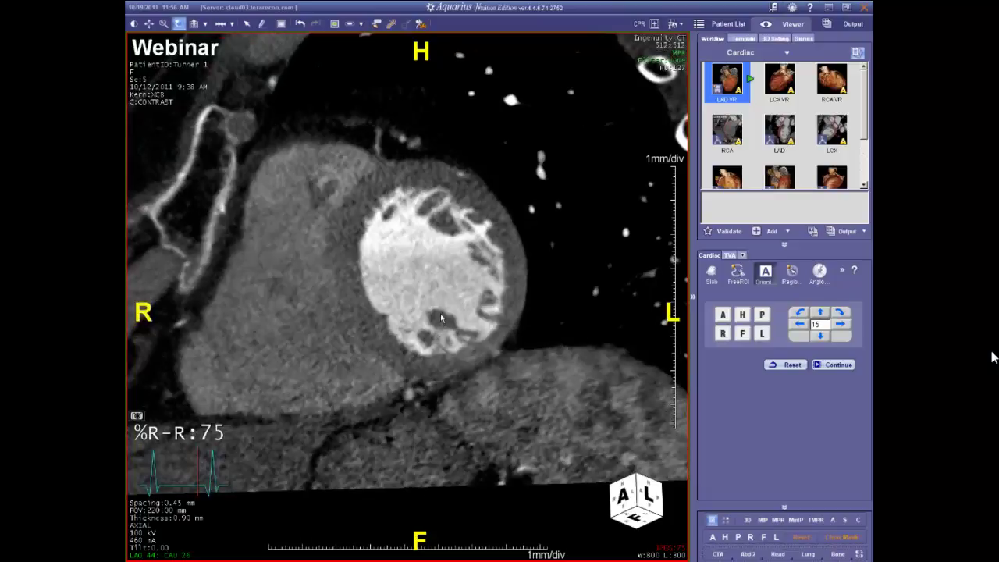
scroll(441, 312, down, 1)
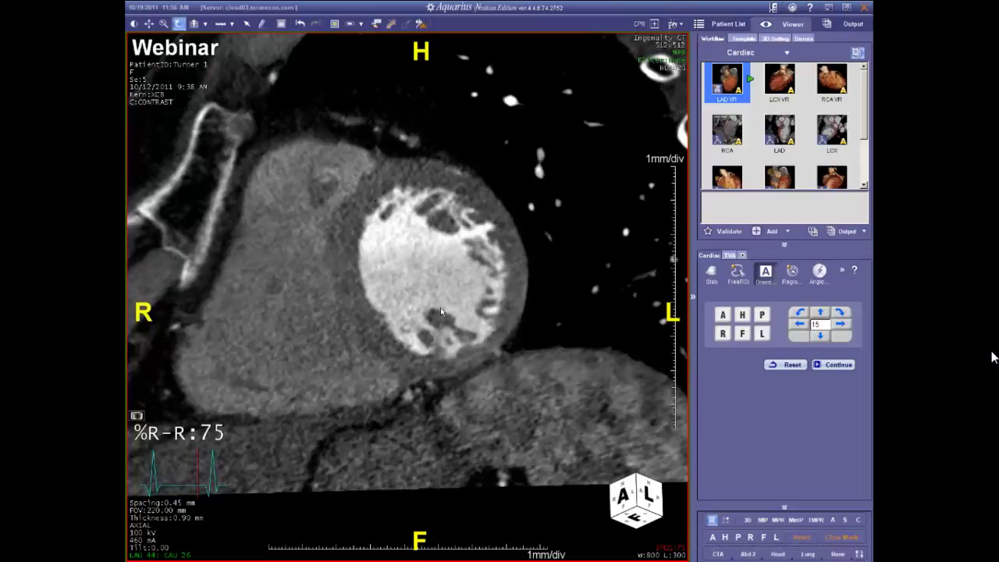
scroll(441, 311, down, 1)
scroll(441, 311, down, 1)
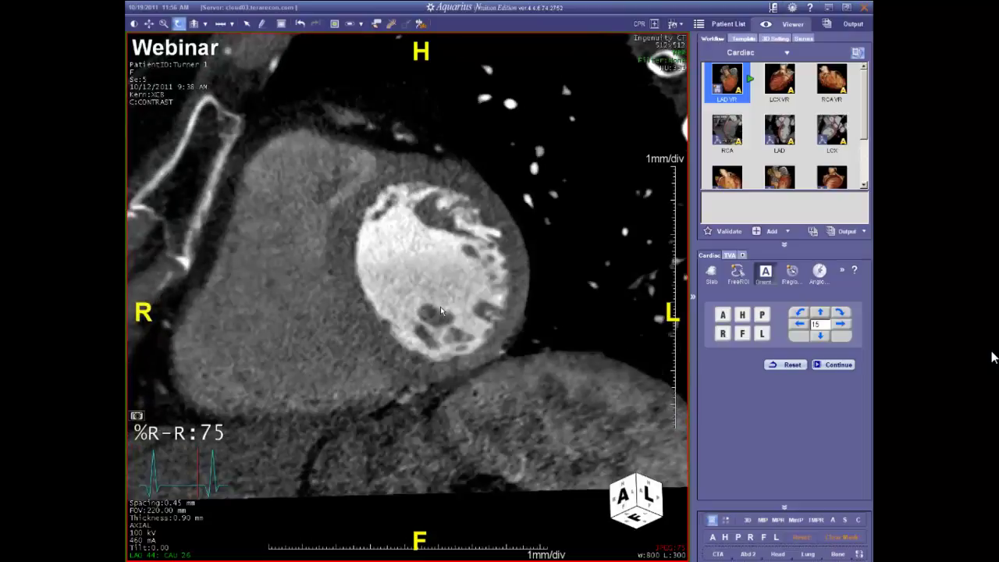
scroll(441, 312, down, 1)
scroll(440, 310, down, 2)
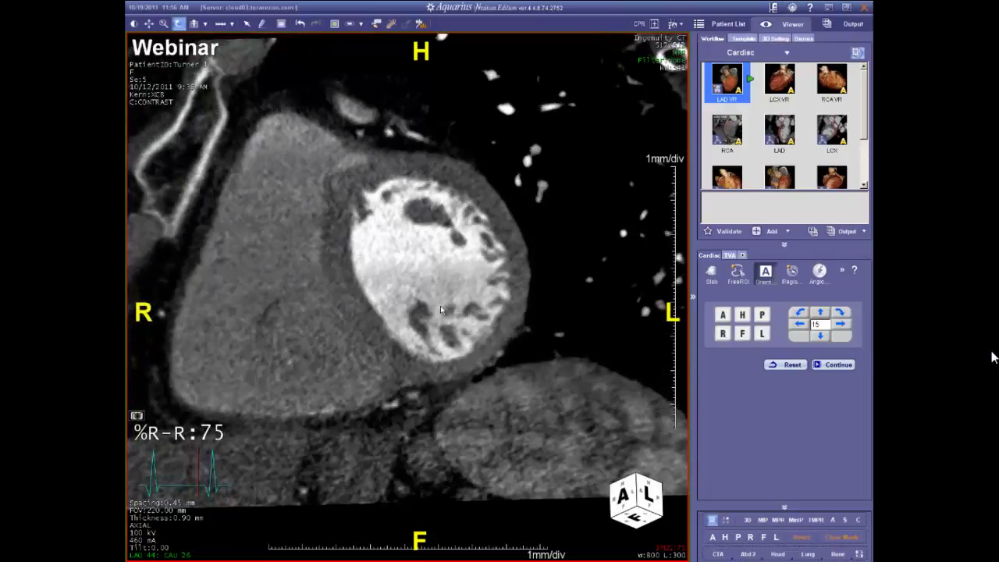
scroll(441, 310, down, 1)
scroll(440, 310, down, 1)
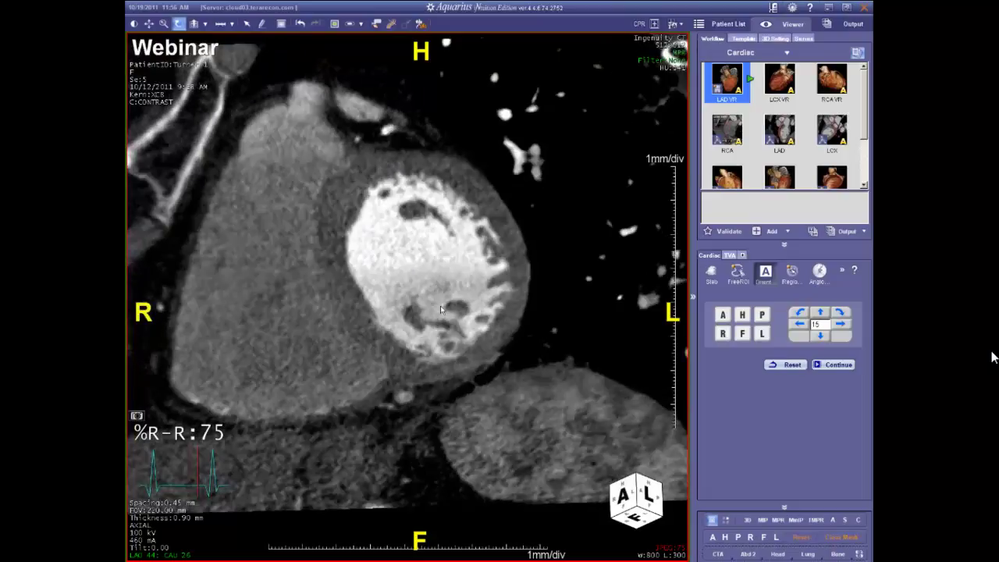
scroll(440, 310, down, 2)
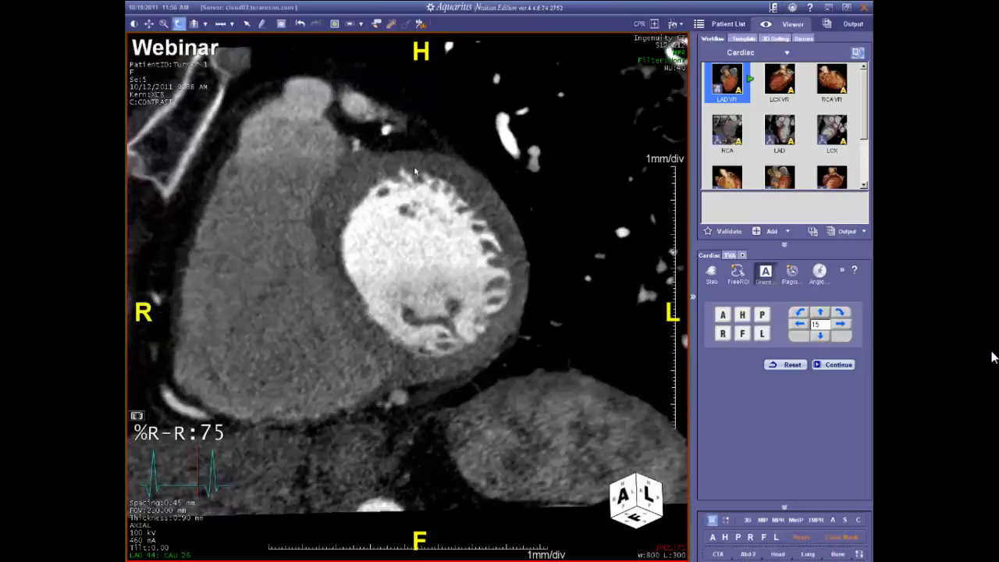
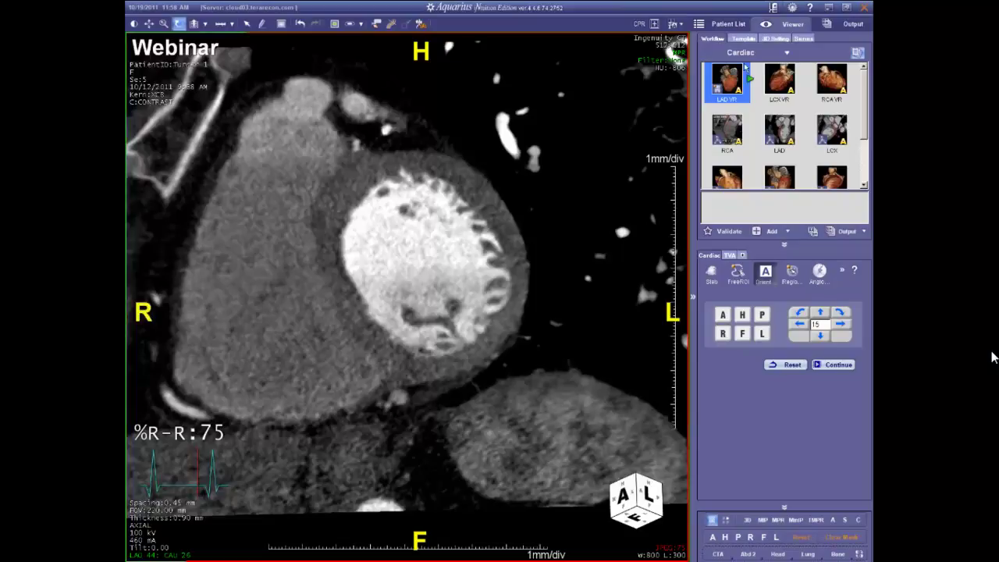
Find the CAD C 1 study in the patient list and load it into the viewer.
click(719, 26)
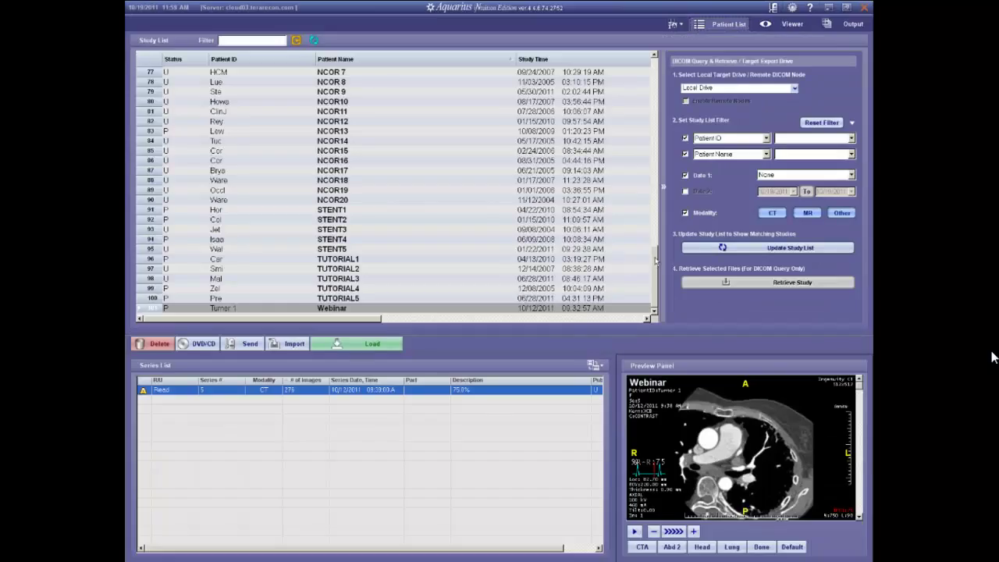
drag(656, 260, 669, 163)
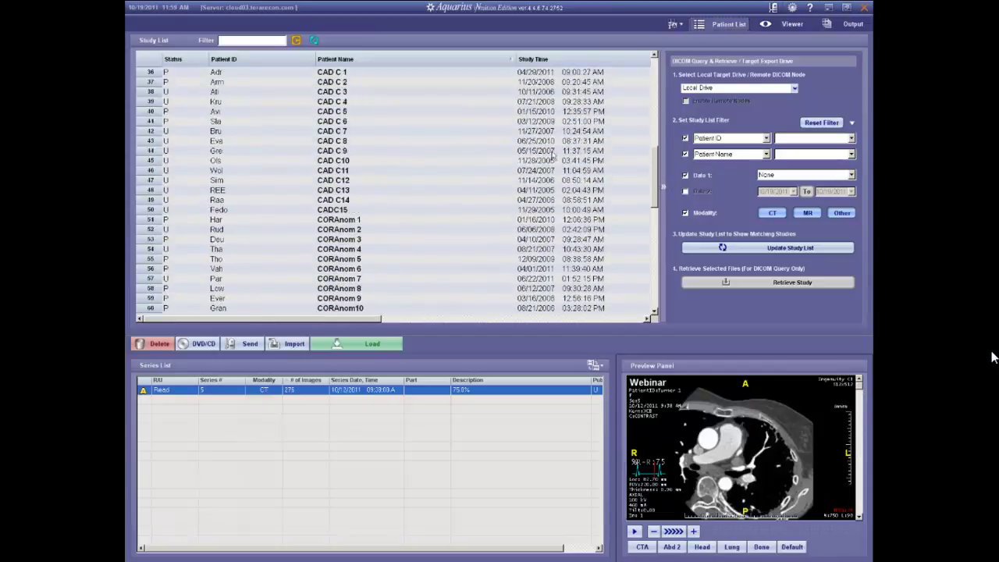
click(328, 74)
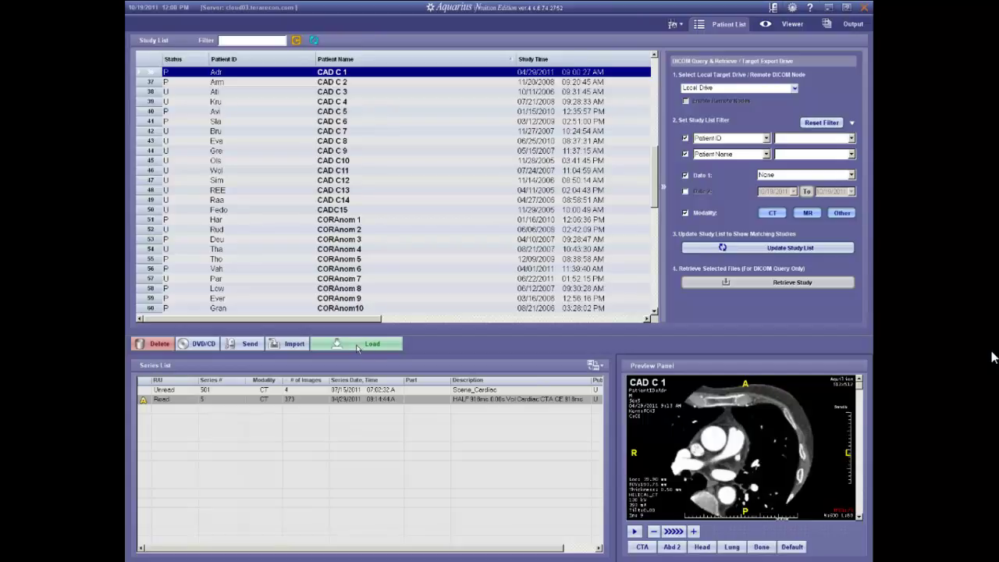
click(359, 349)
click(587, 262)
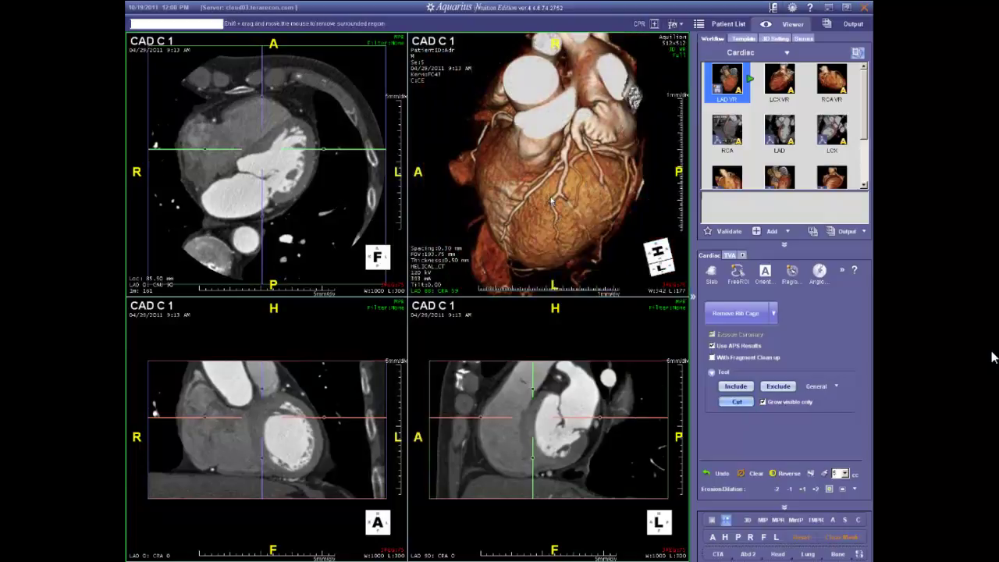
Validate the LAD VR, LCX VR and RCA VR scenes of the Cardiac workflow.
double_click(550, 200)
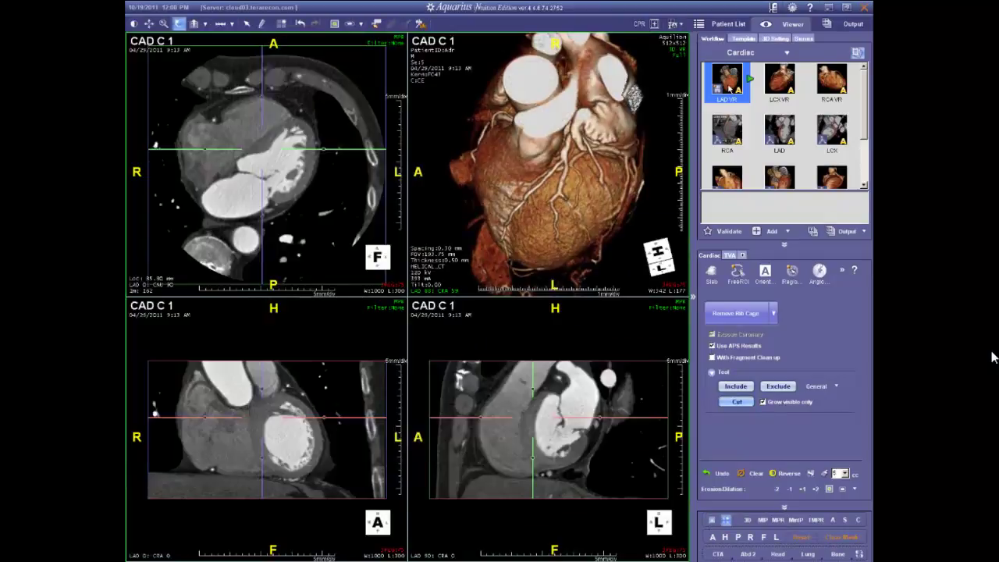
click(730, 232)
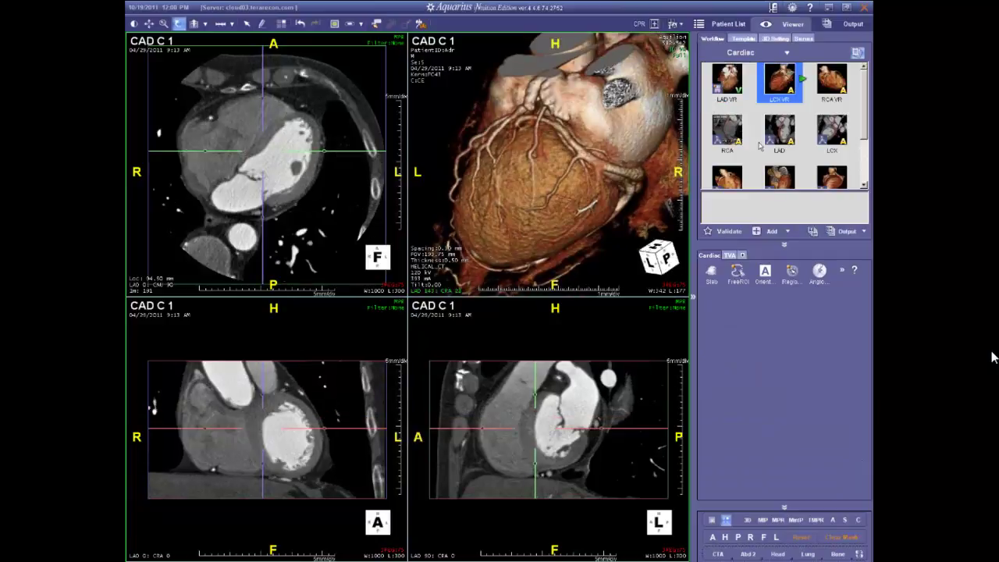
click(726, 233)
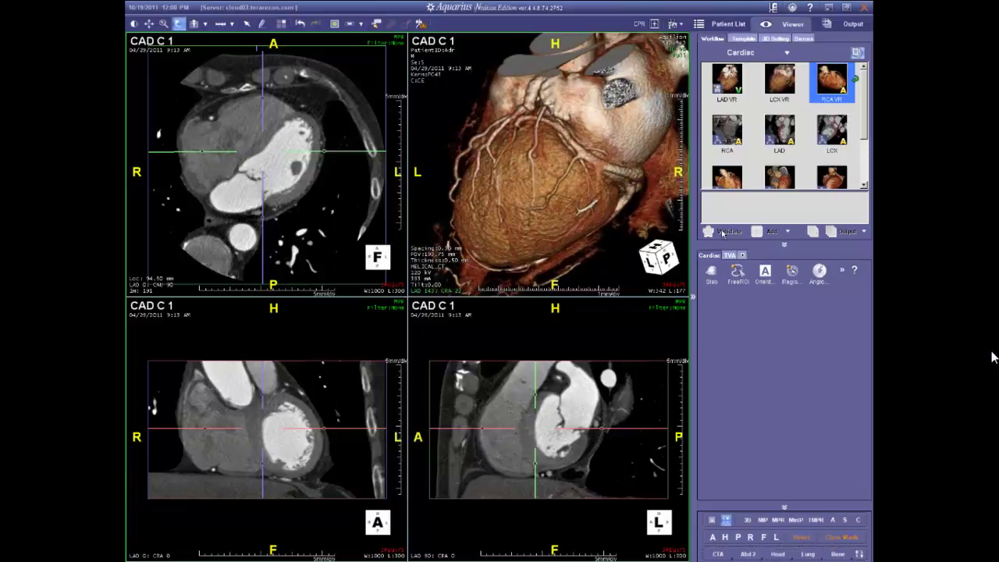
click(723, 232)
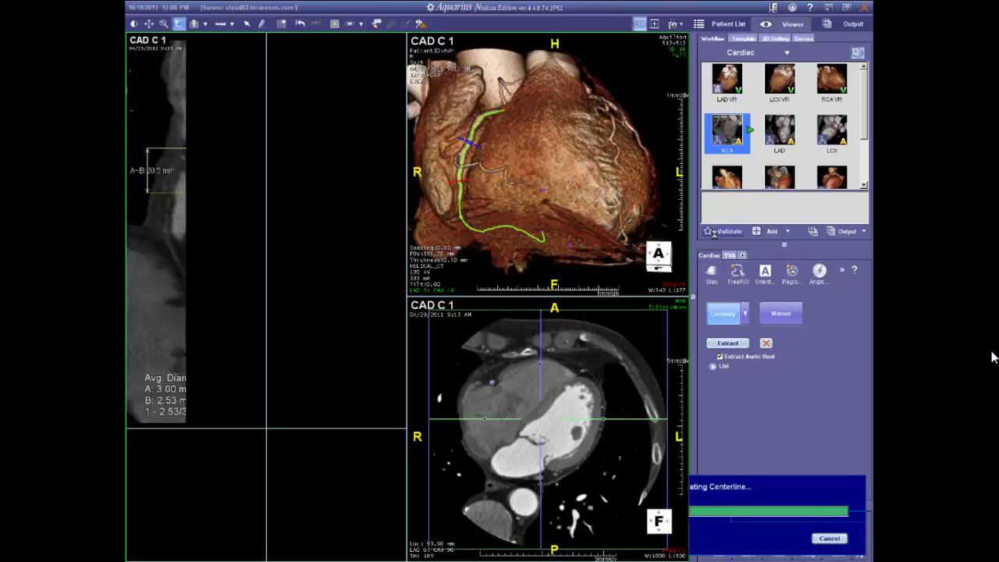
Open the LAD scene, then rotate and enlarge its curved reformats around the proximal vessel.
click(778, 148)
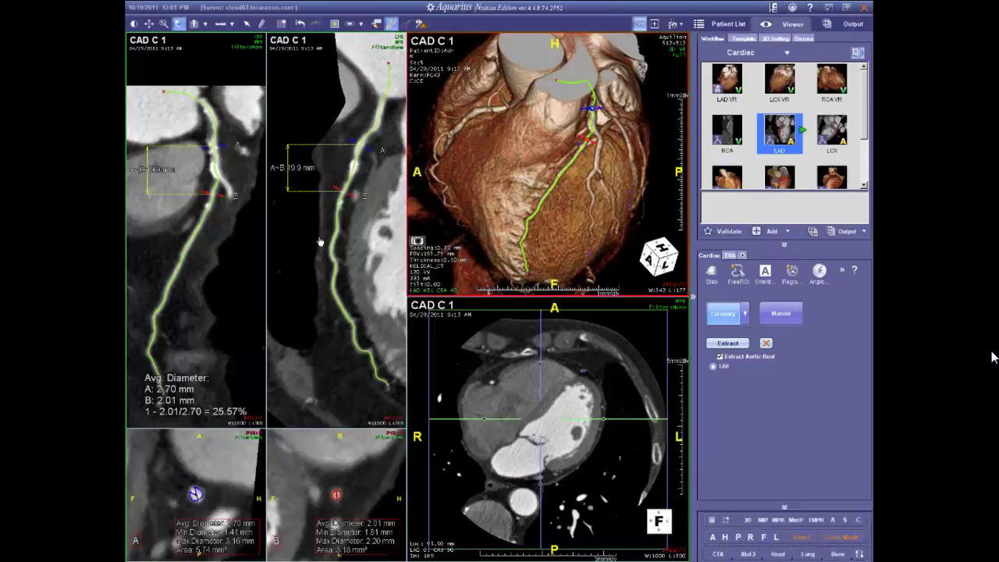
drag(344, 238, 295, 257)
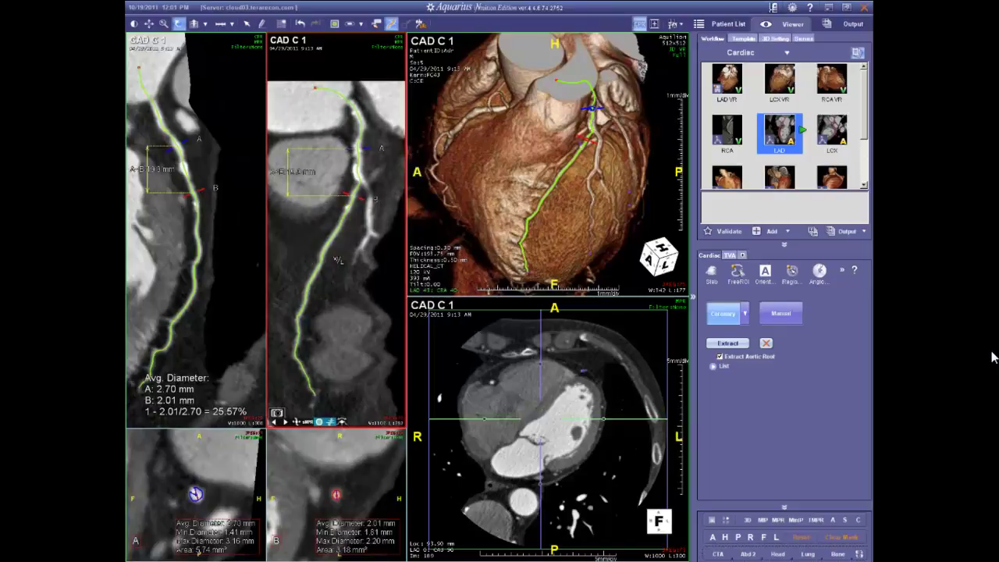
drag(343, 211, 336, 242)
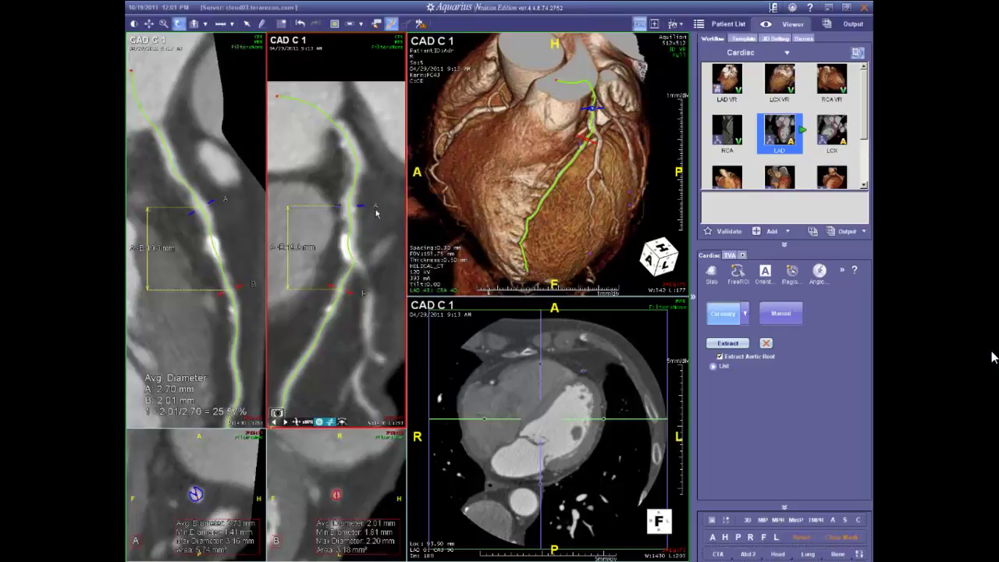
Hide the centerline and diameter measurements and rotate the curved reformats to examine the proximal LAD from several angles.
click(330, 423)
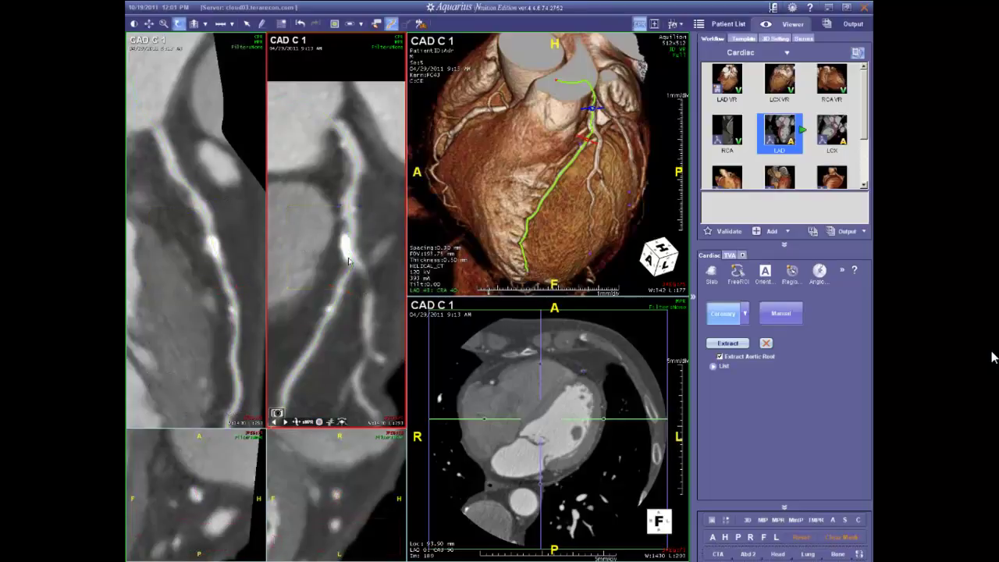
drag(322, 234, 311, 269)
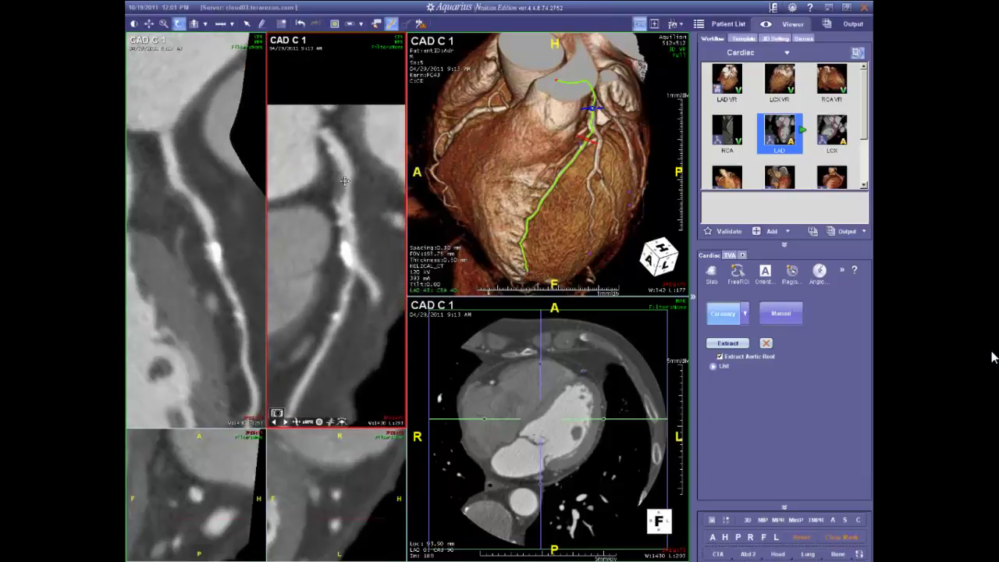
drag(344, 181, 345, 198)
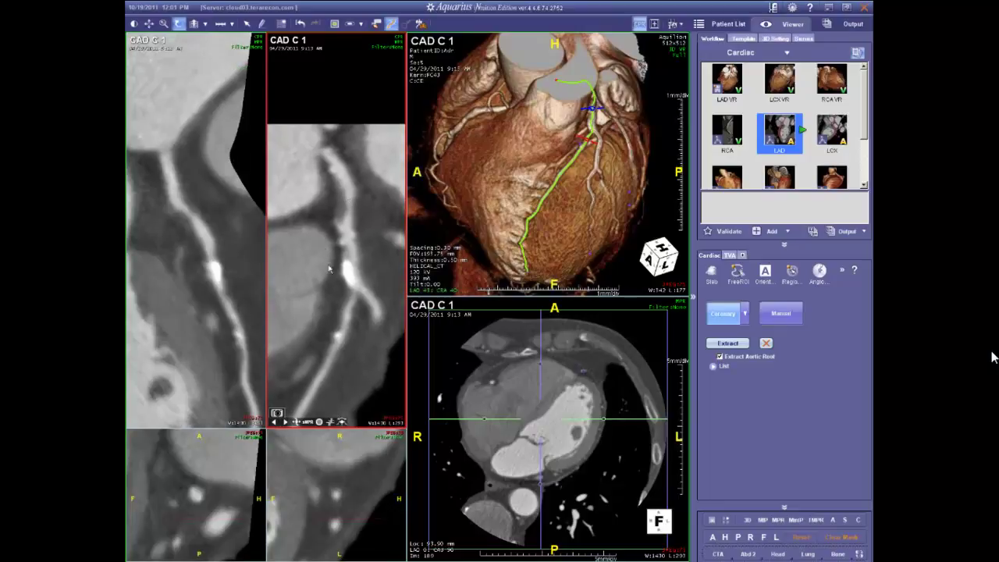
mouse_move(328, 281)
mouse_down()
mouse_move(340, 277)
mouse_move(316, 281)
mouse_up()
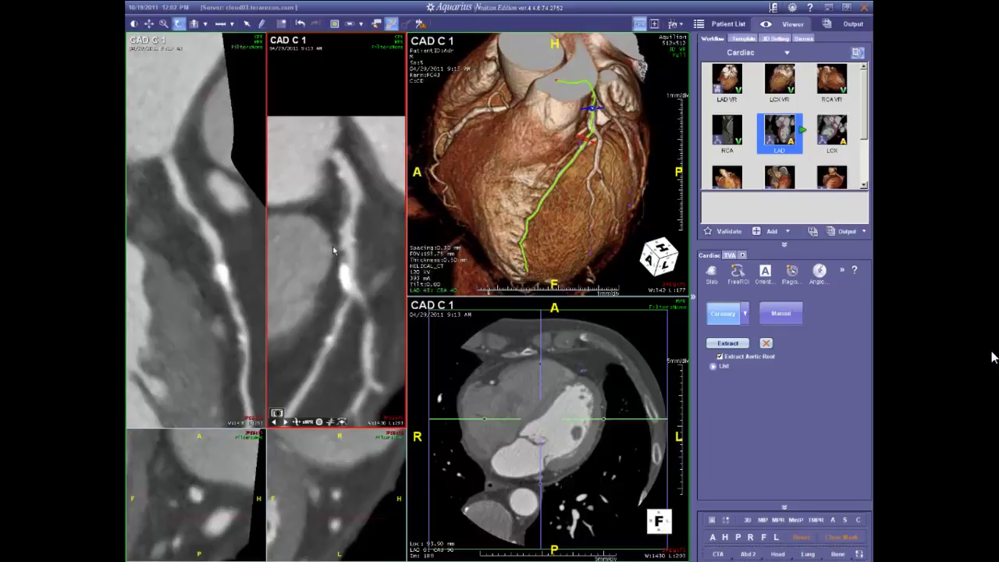
drag(336, 246, 352, 244)
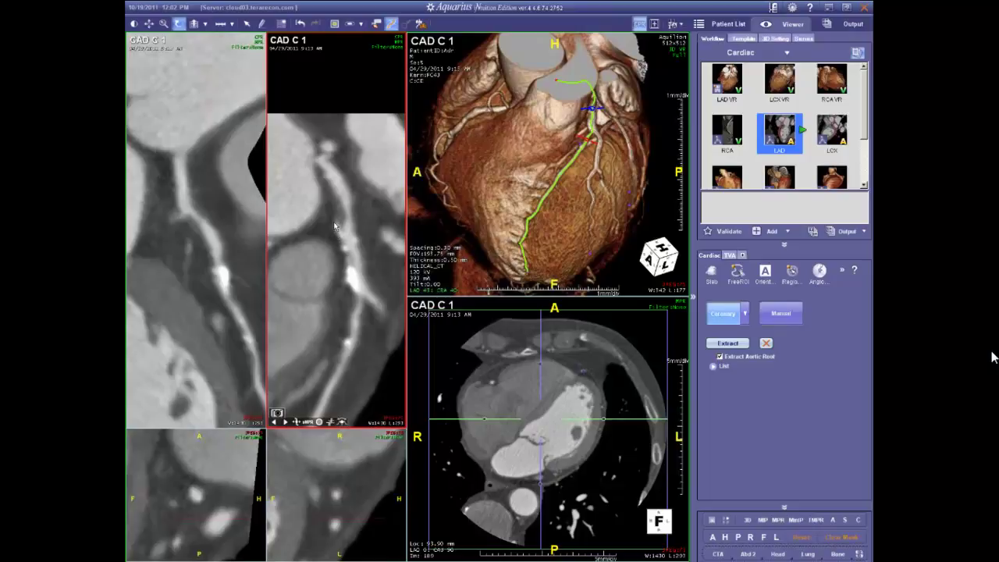
drag(342, 250, 347, 248)
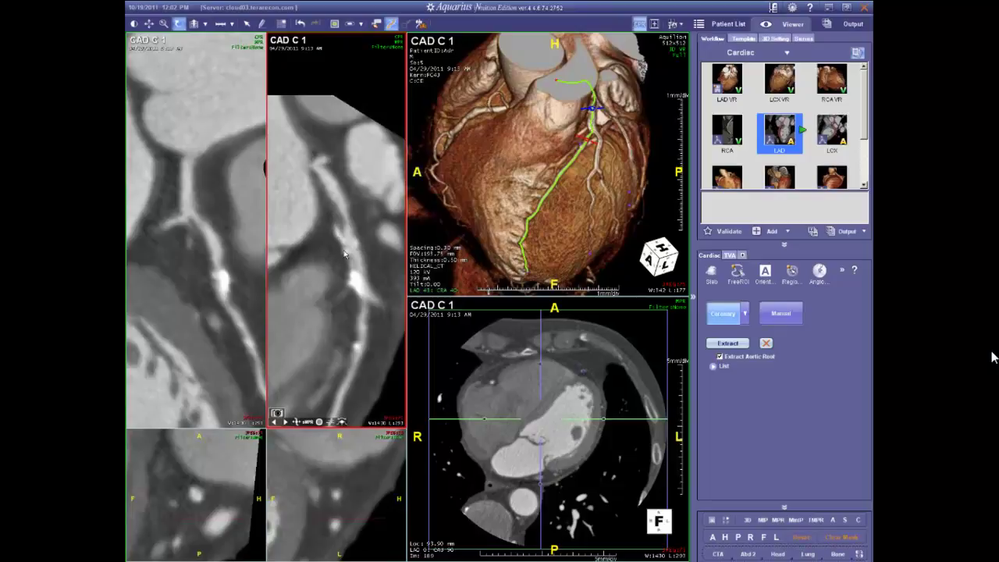
scroll(351, 246, down, 5)
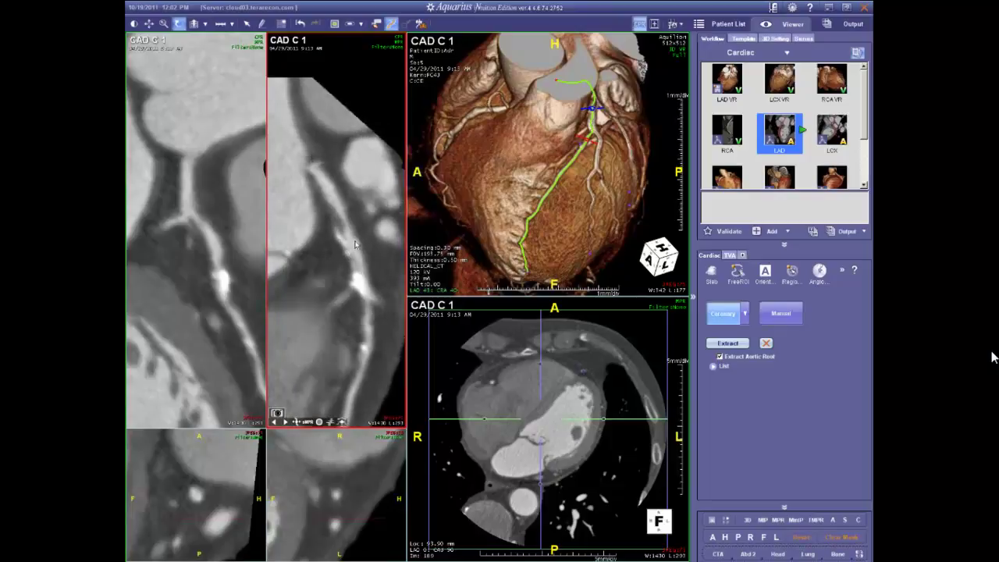
scroll(356, 248, down, 2)
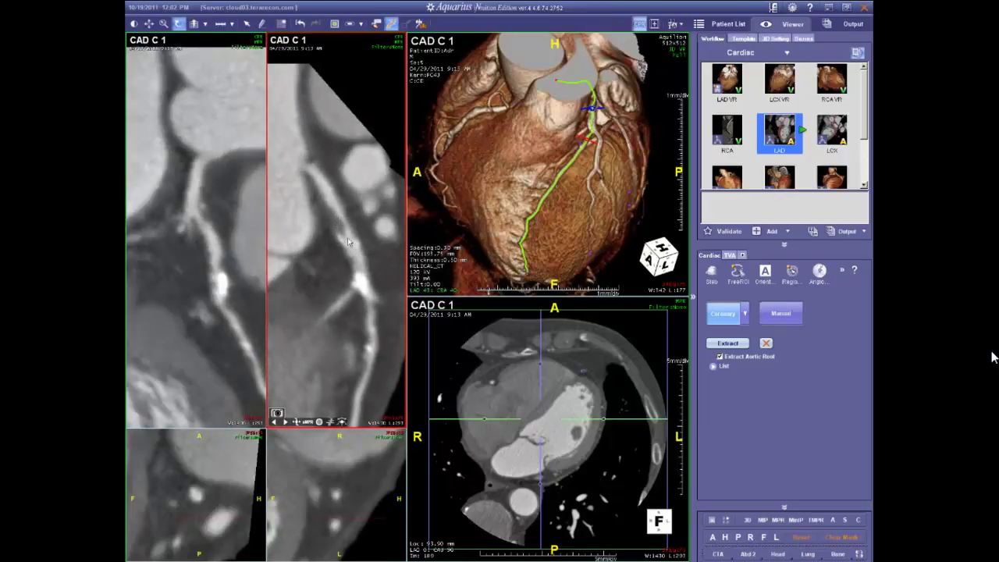
scroll(333, 247, down, 3)
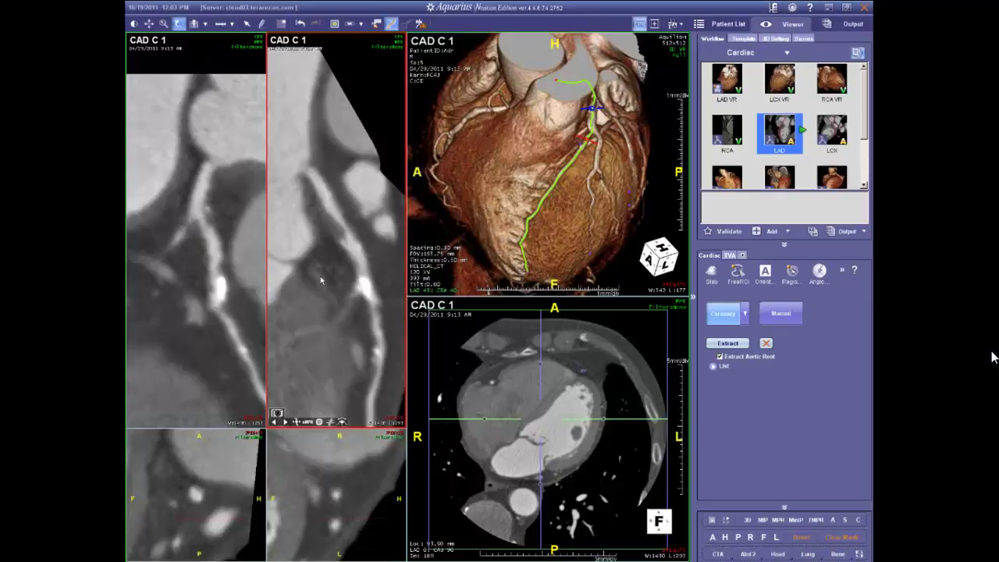
Show the centerline and the A–B diameter measurements again in the LAD's curved and cross-sectional views.
click(319, 449)
click(330, 424)
click(328, 423)
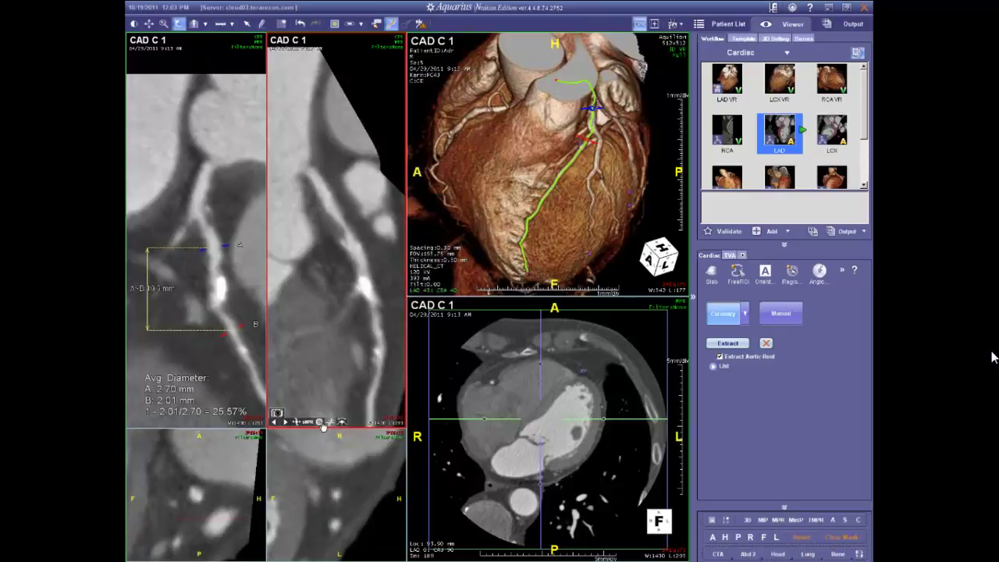
click(319, 423)
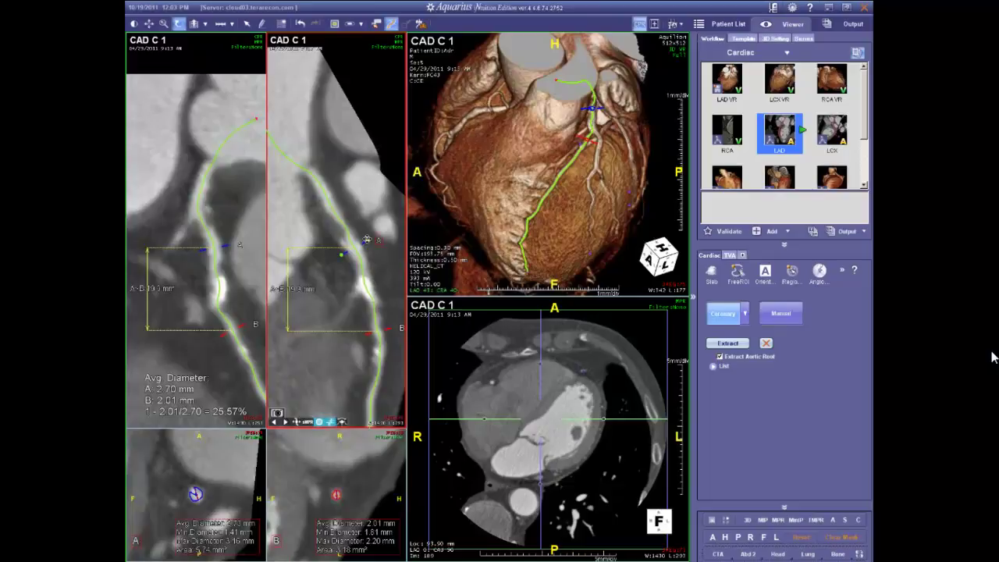
Move diameter markers A and B up onto the proximal LAD near its origin, and enlarge their cross-sectional views.
drag(367, 242, 331, 184)
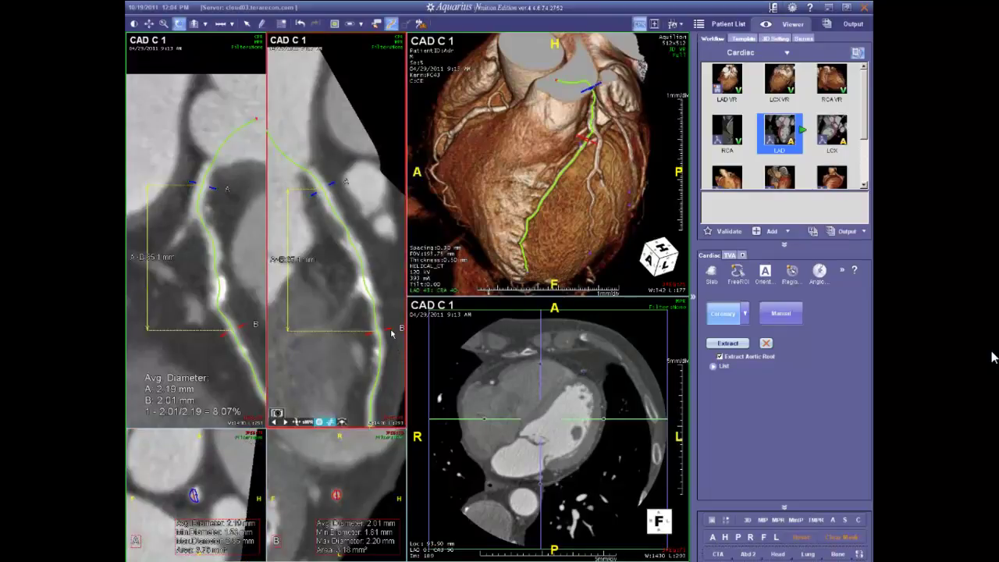
drag(393, 334, 365, 220)
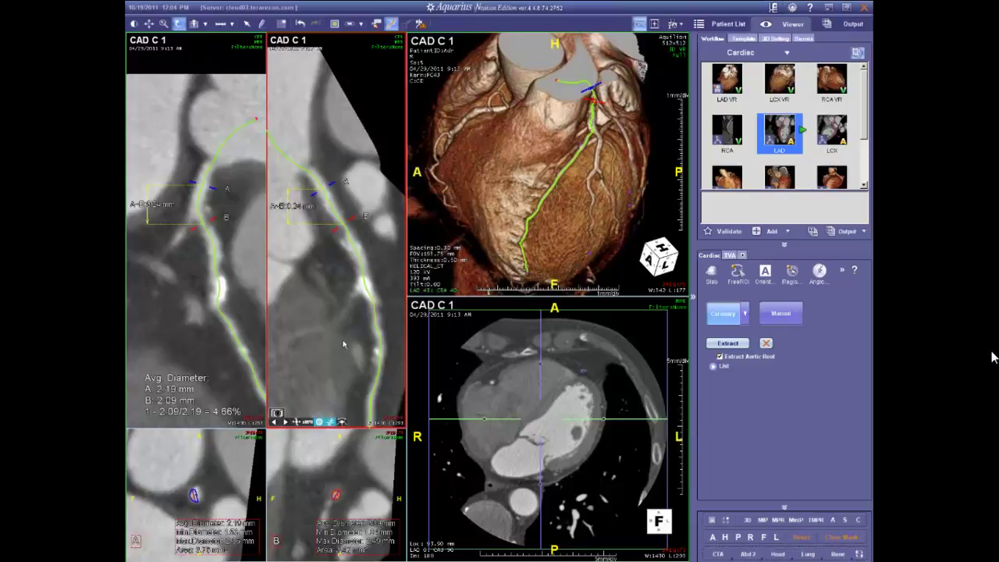
click(314, 461)
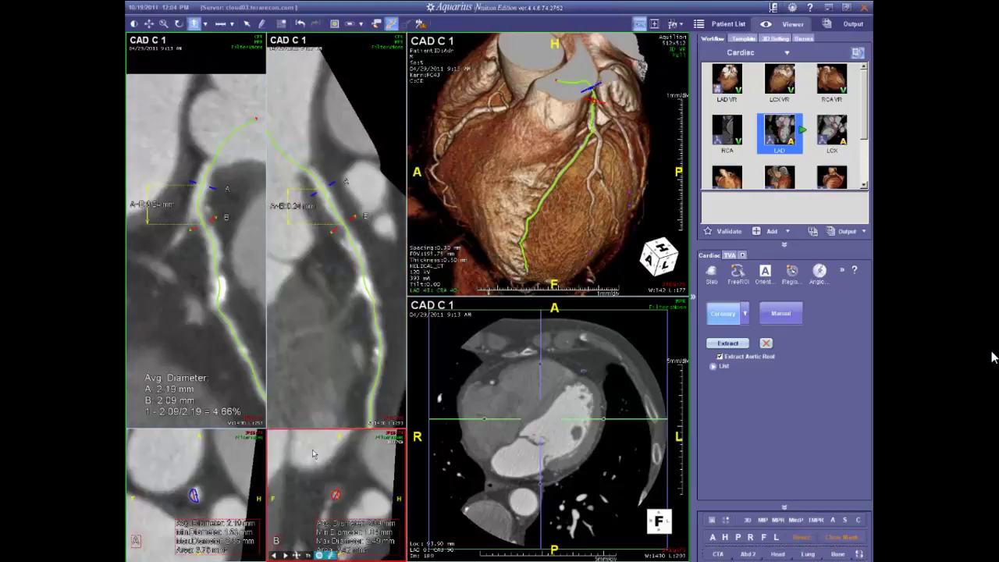
drag(306, 470, 308, 430)
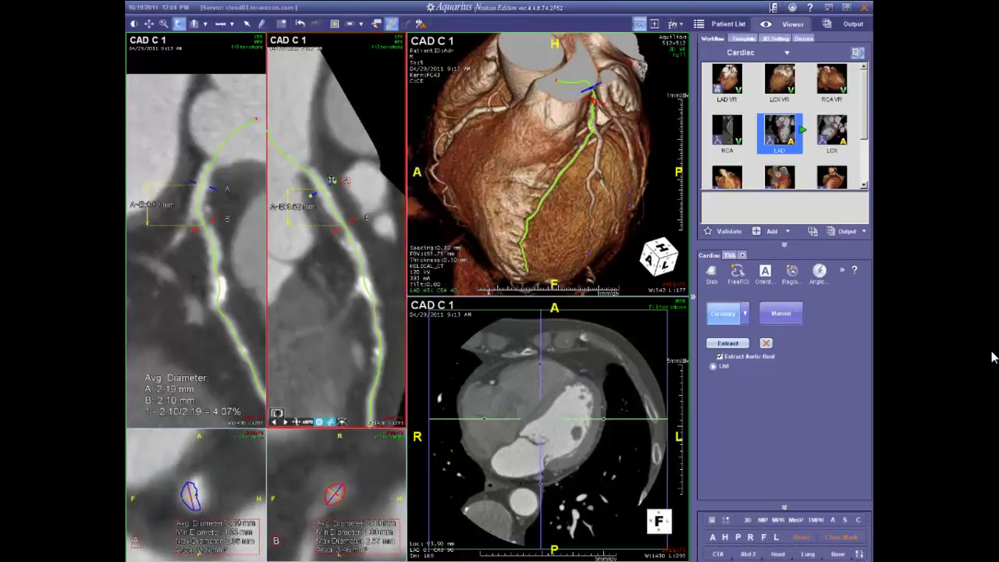
drag(332, 179, 326, 176)
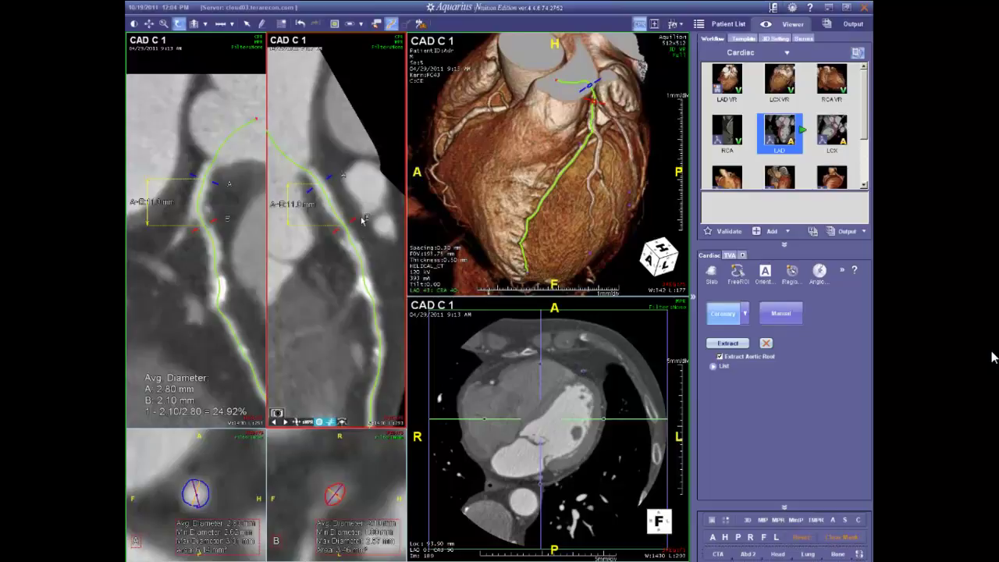
drag(357, 219, 353, 219)
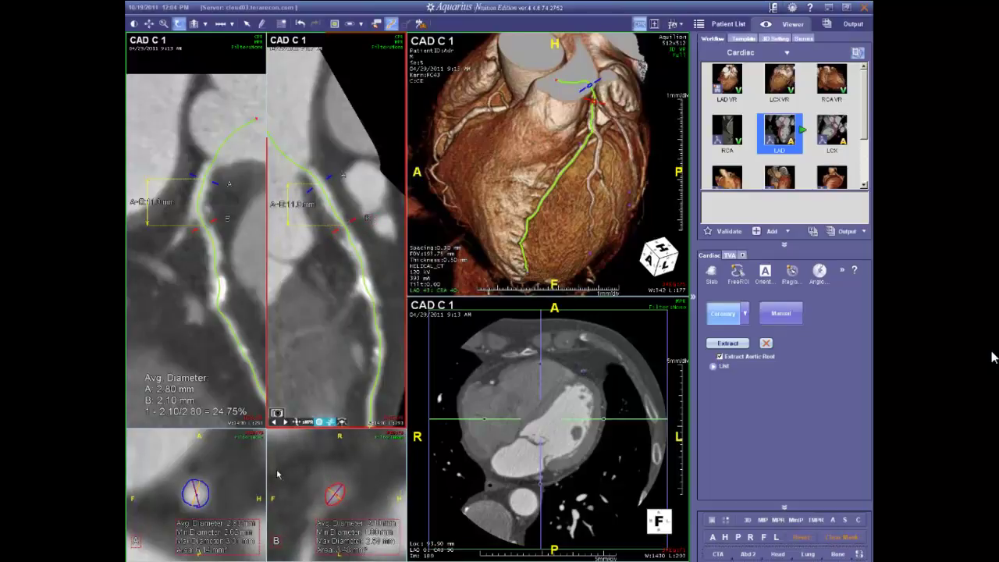
Hide the centerline, contours and diameter measurements to examine the proximal LAD cross-sections at A and B without overlays.
click(355, 441)
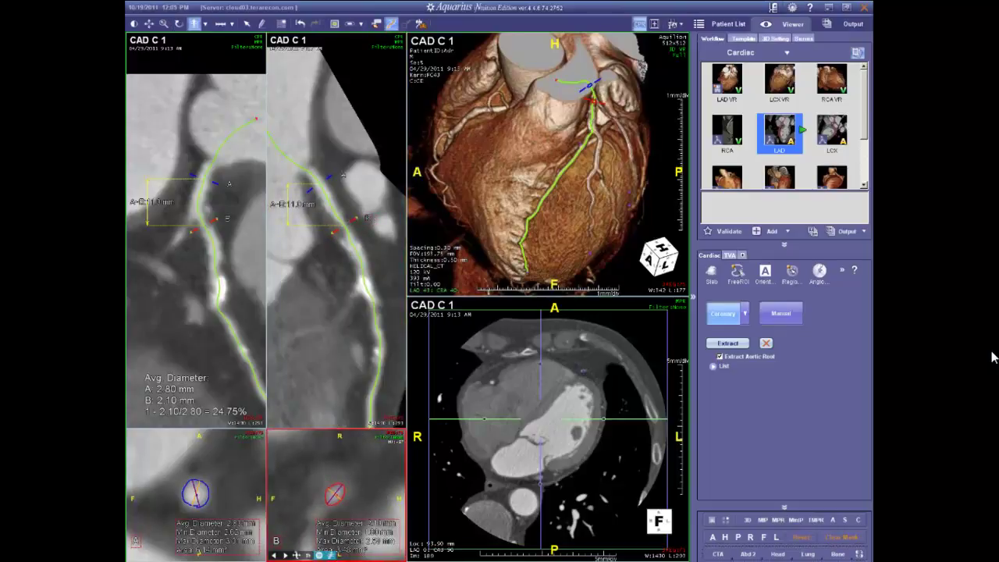
click(320, 555)
click(320, 555)
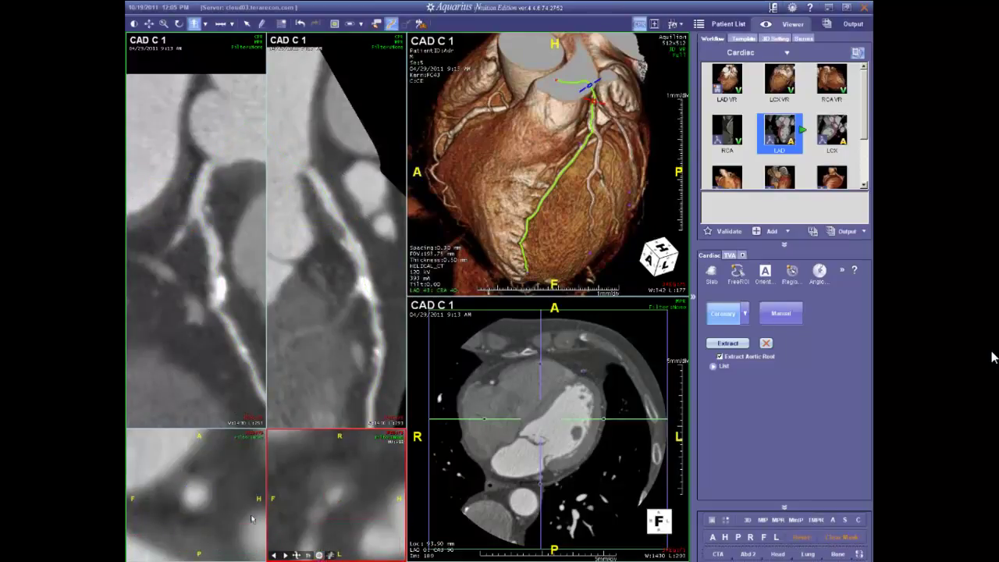
click(185, 474)
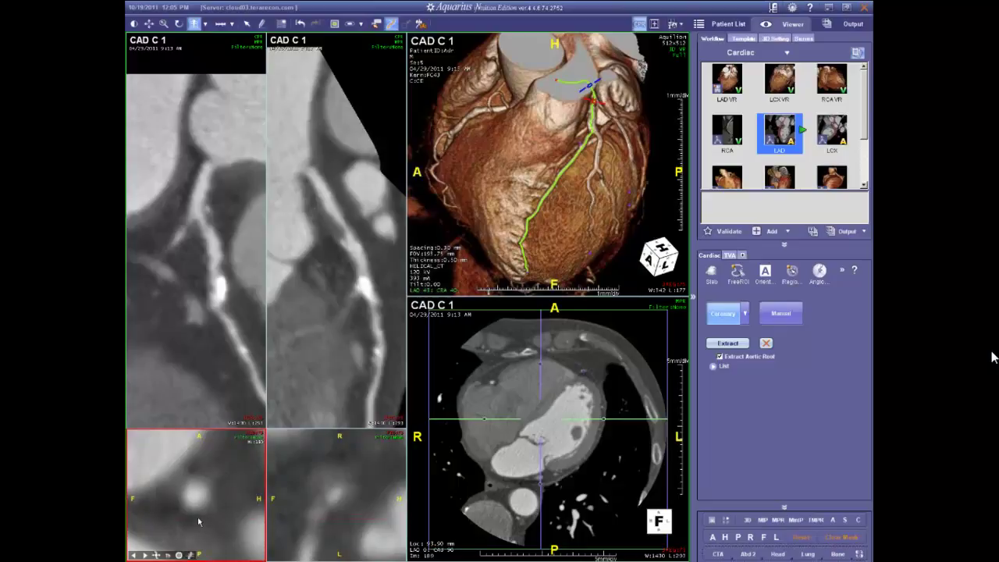
click(313, 198)
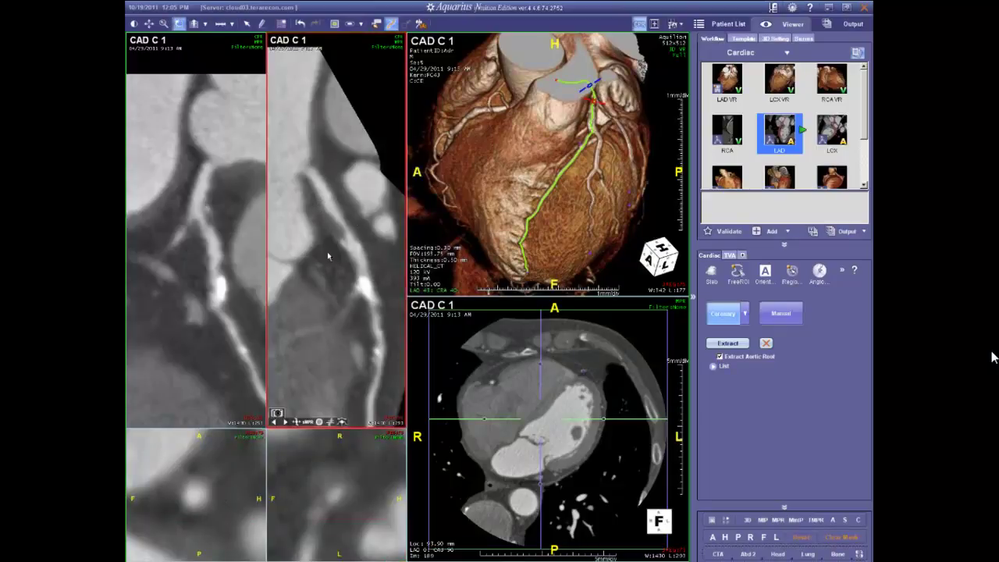
Show the A–B diameter measurements without the centerline and shift marker B slightly farther down the proximal LAD.
click(328, 424)
click(330, 423)
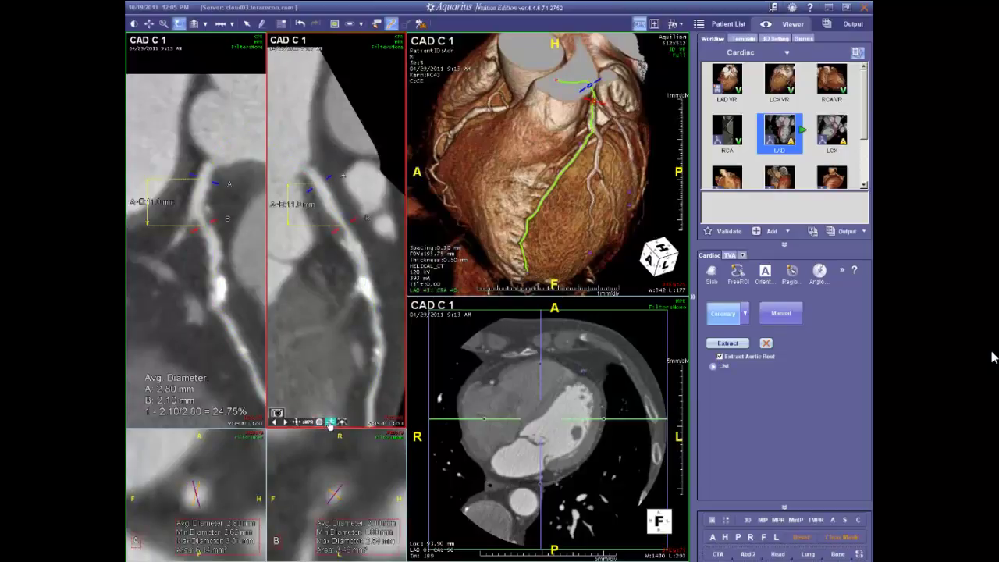
drag(358, 220, 355, 223)
click(348, 459)
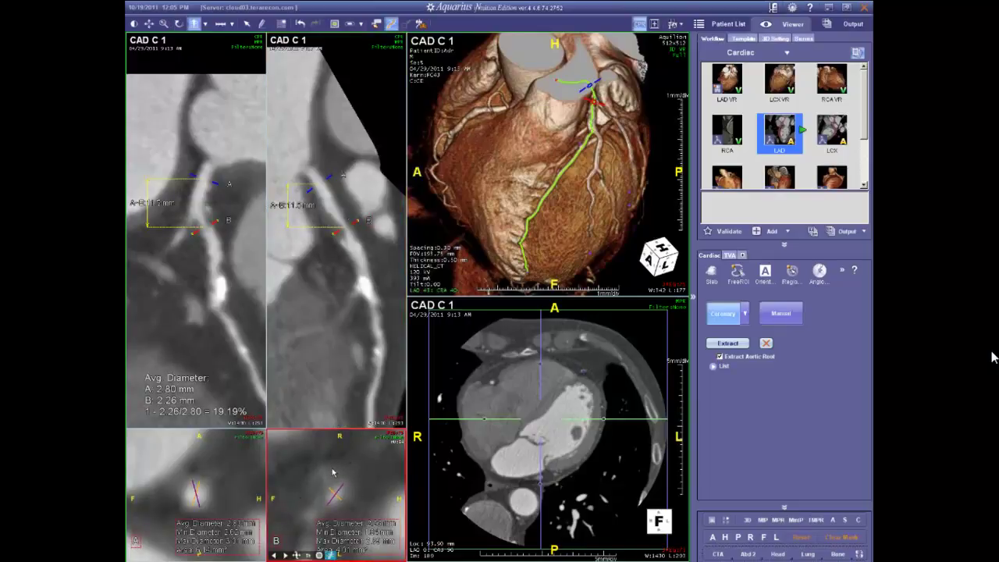
click(334, 349)
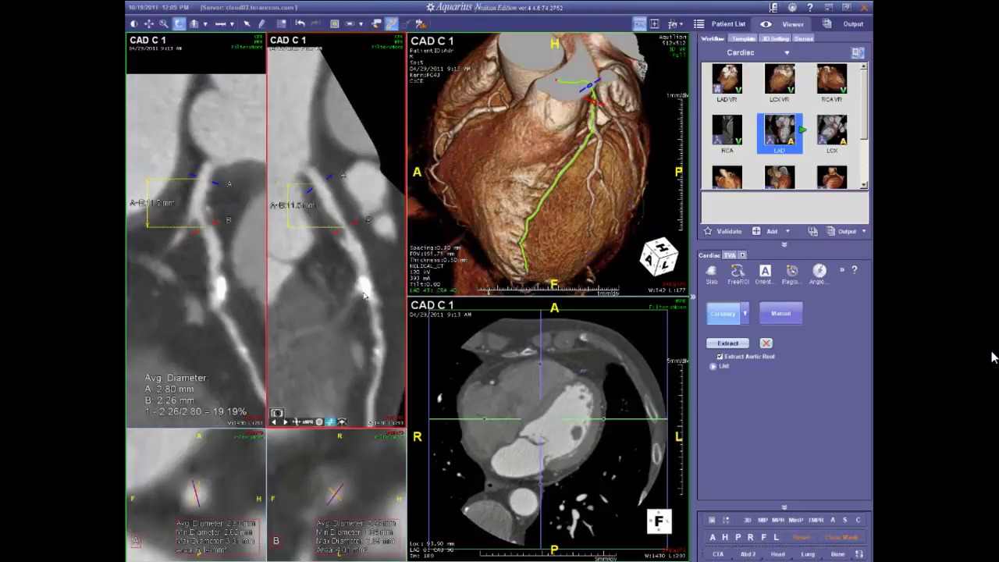
scroll(347, 281, down, 3)
scroll(344, 274, down, 4)
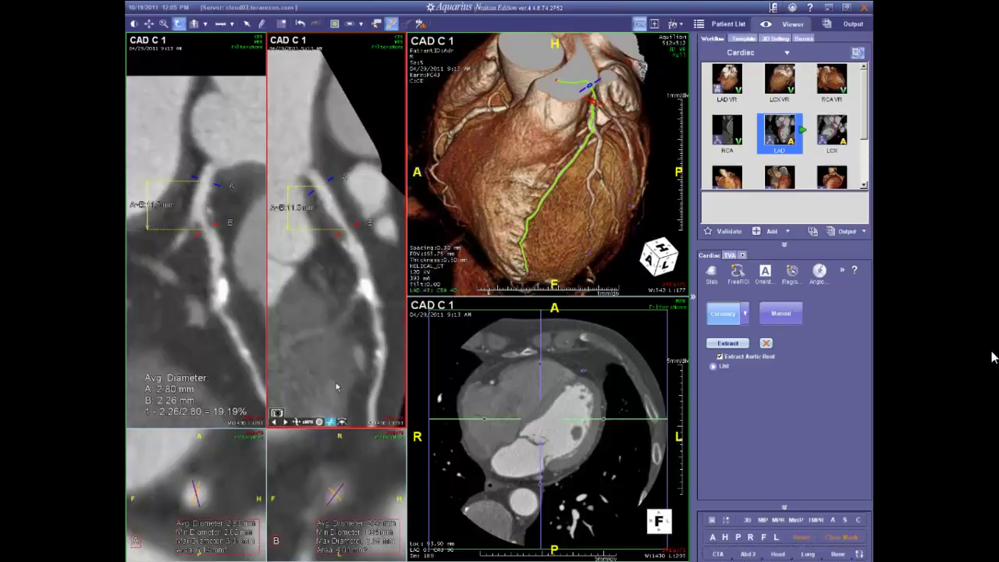
Inspect the LAD without overlays, and move marker B farther down the vessel with the centerline and measurements shown again.
click(300, 547)
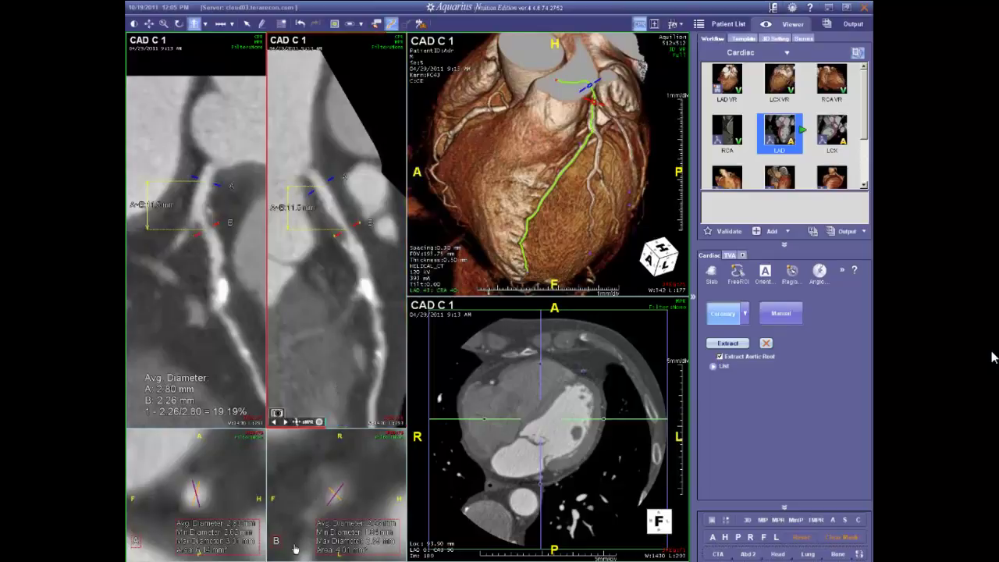
click(320, 555)
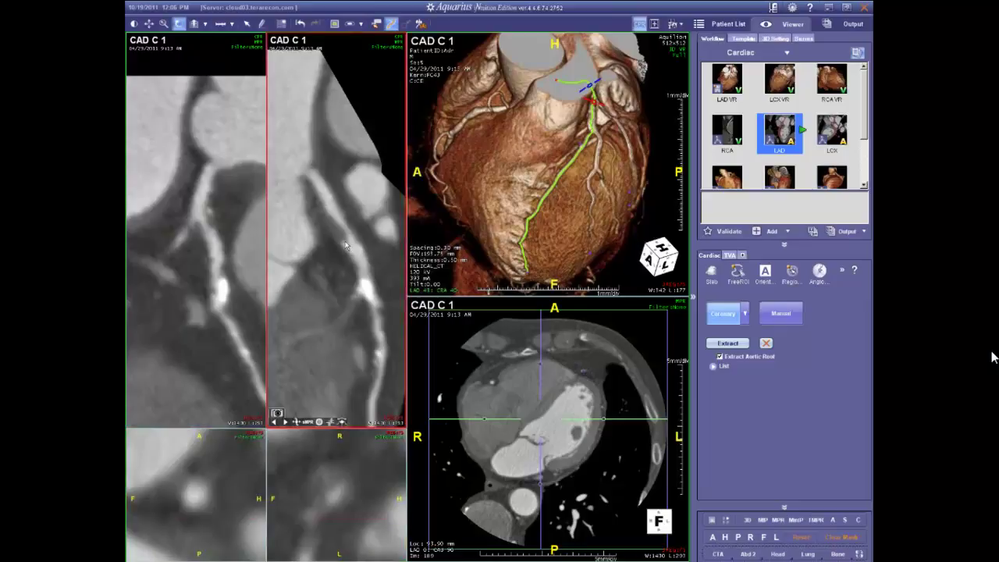
click(320, 422)
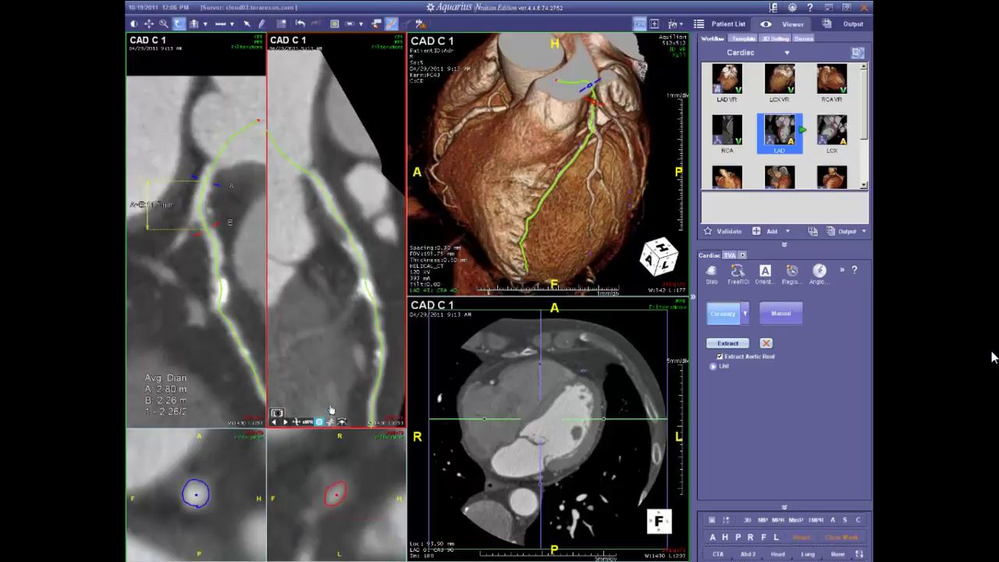
drag(359, 227, 365, 236)
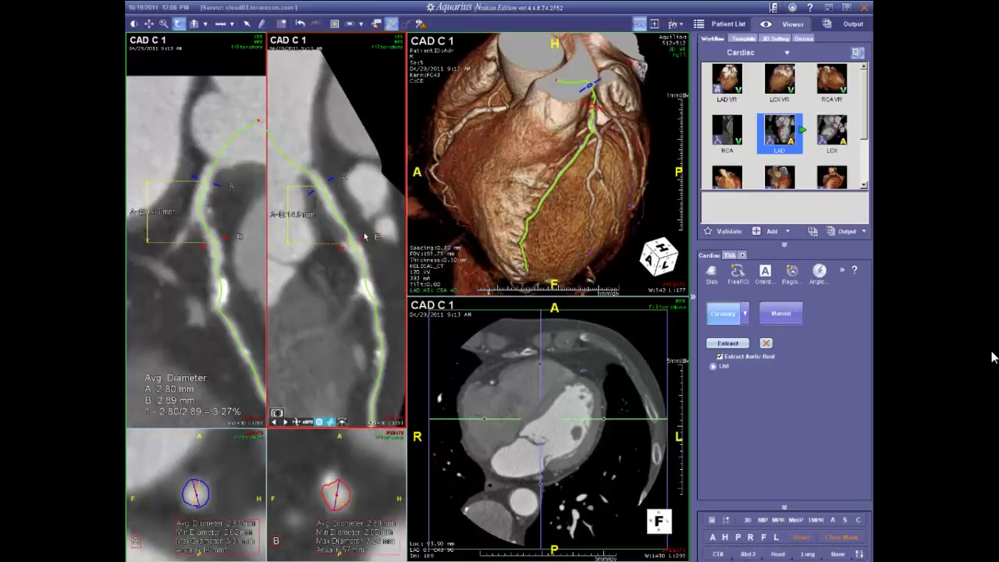
Hide the centerline and measurements, magnify the cross-sections and scroll along the LAD to examine the vessel around marker B.
click(284, 492)
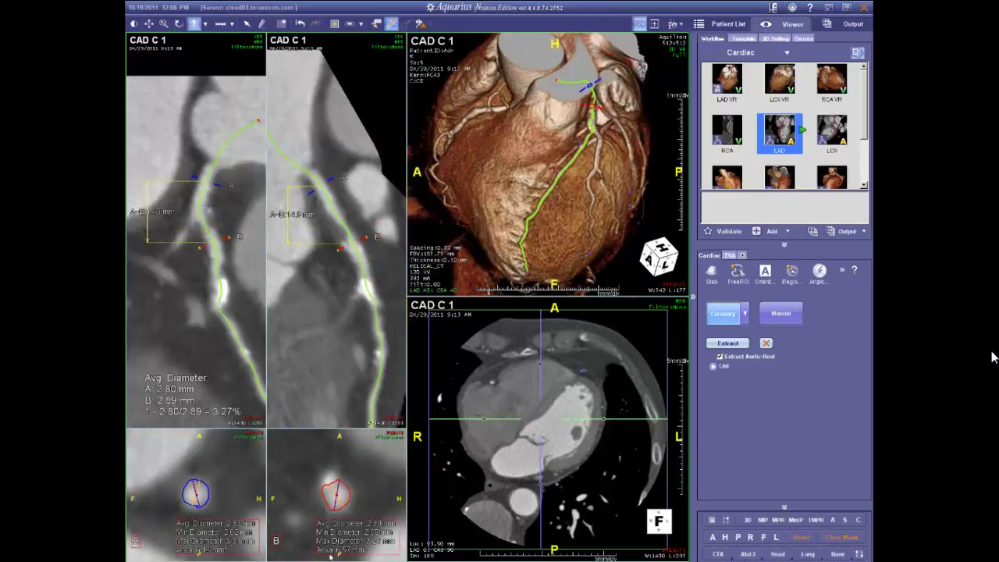
click(320, 555)
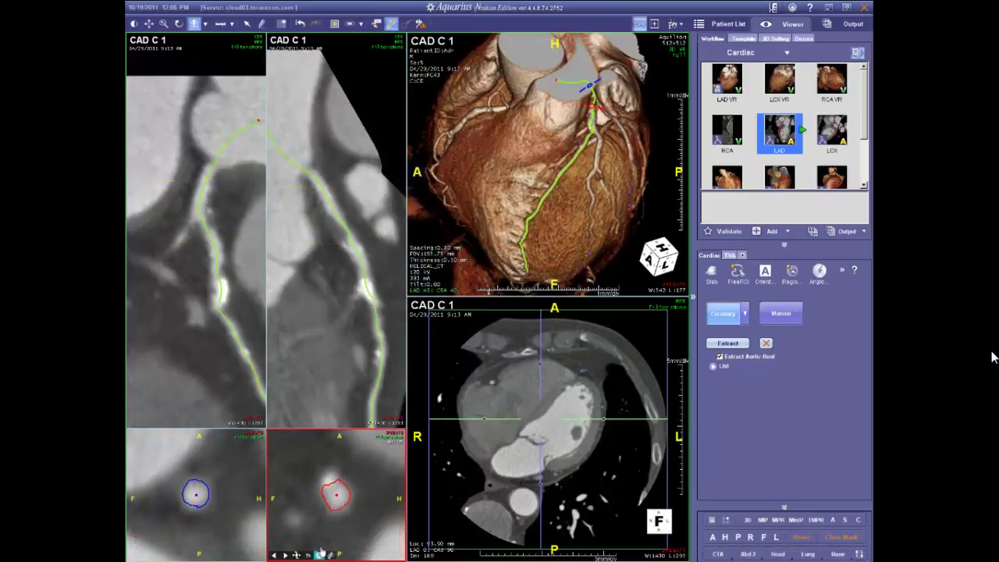
mouse_move(349, 500)
mouse_down()
mouse_move(349, 476)
mouse_move(348, 502)
mouse_up()
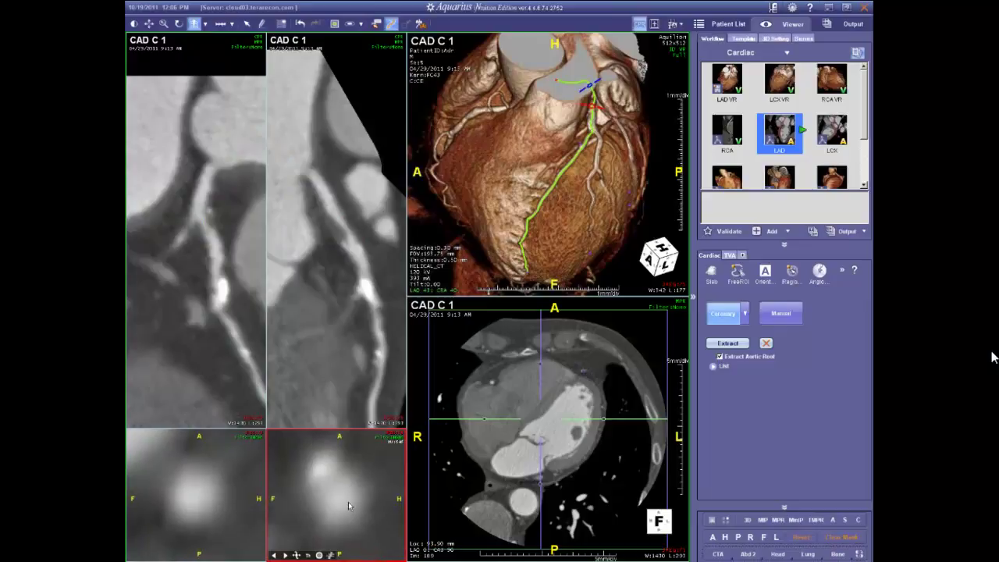
scroll(347, 507, down, 5)
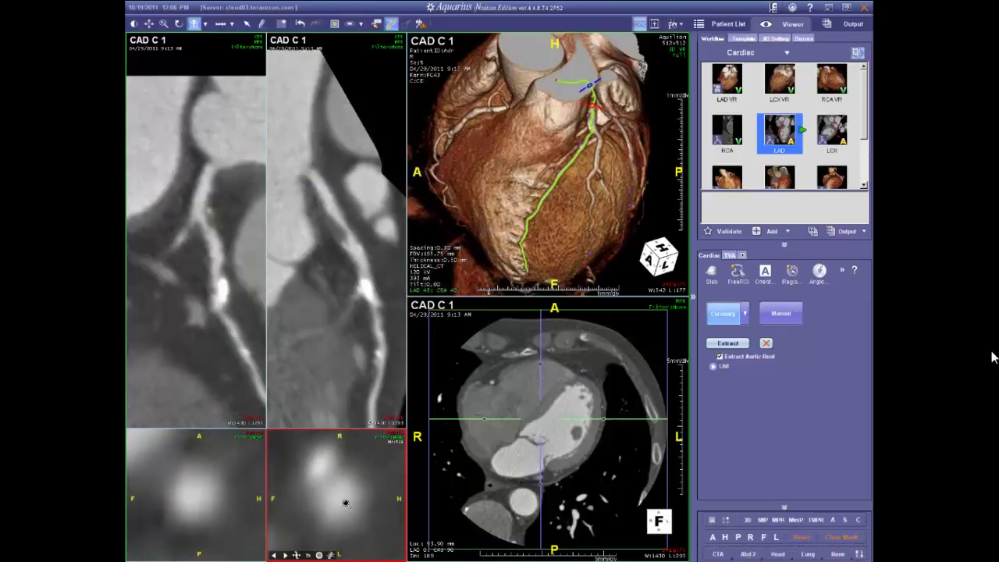
scroll(346, 517, down, 1)
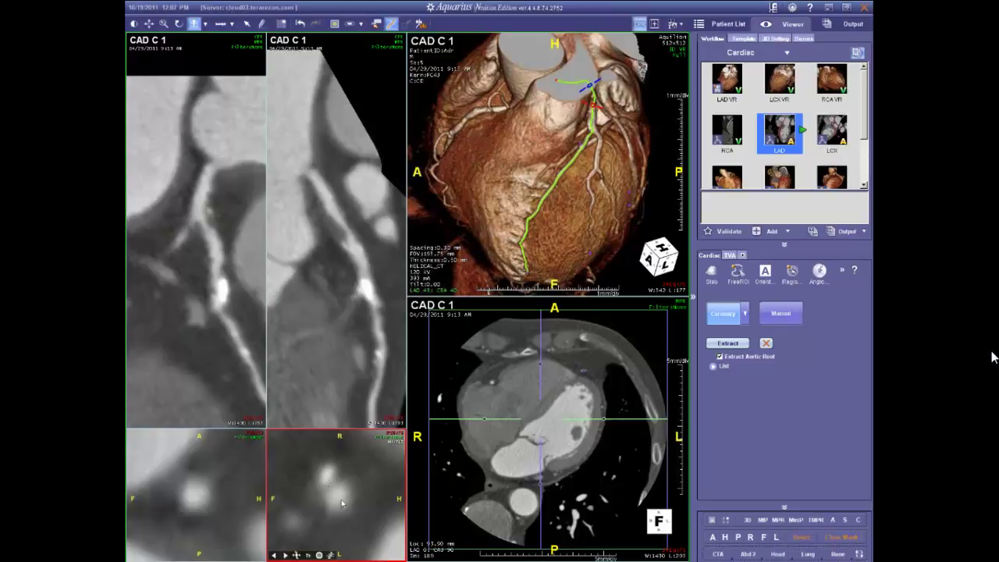
click(344, 245)
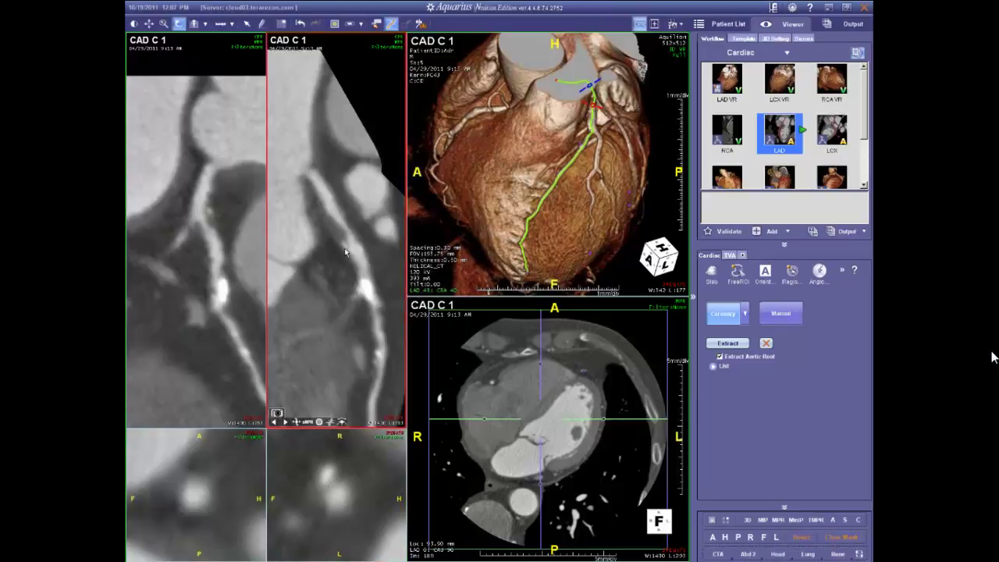